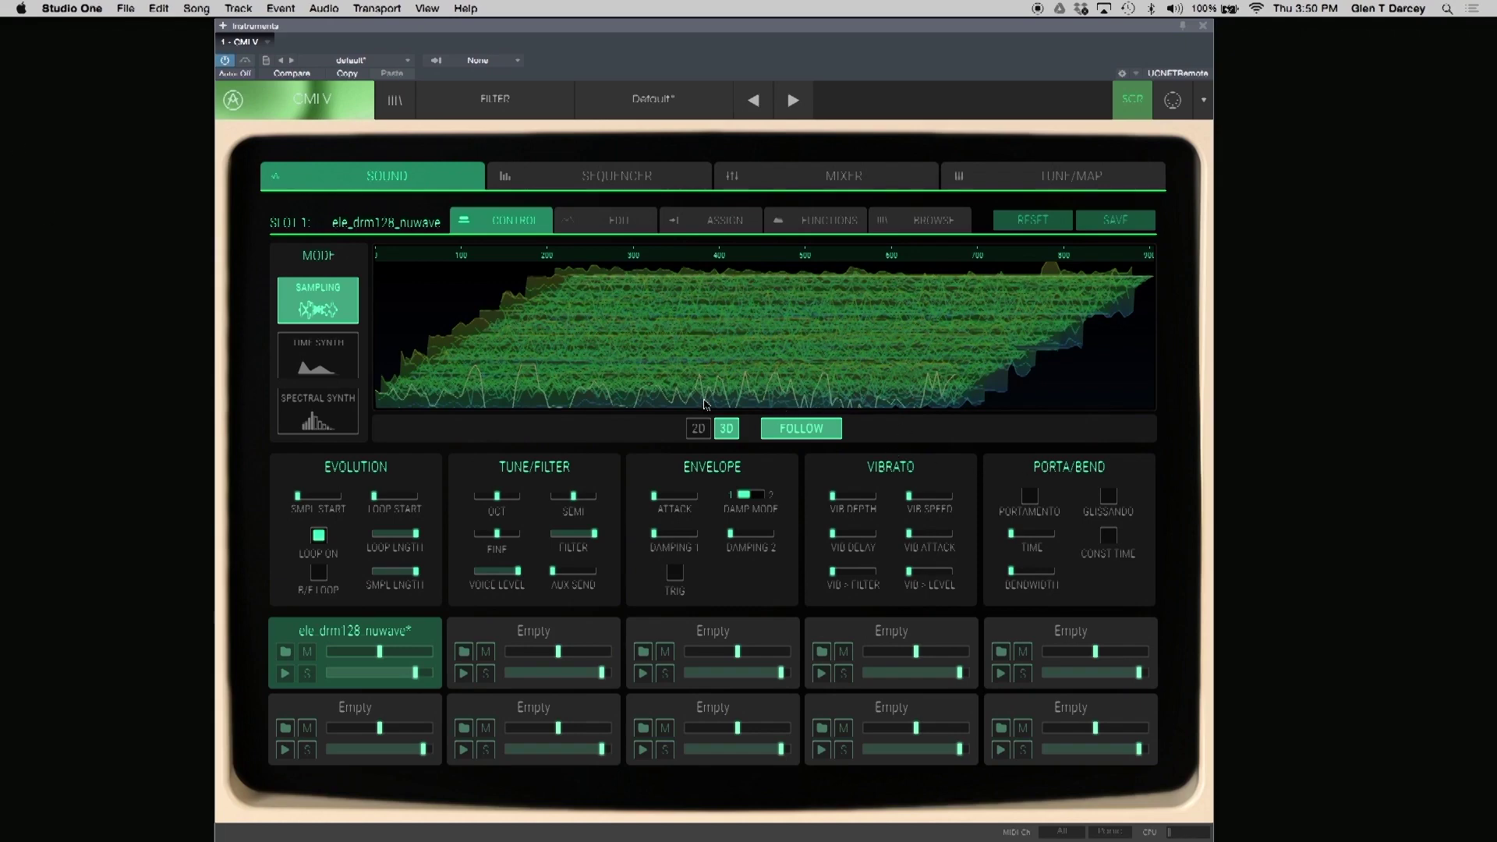
- Show the drum loop as a flat 2D waveform and trim the sample end earlier
click(699, 429)
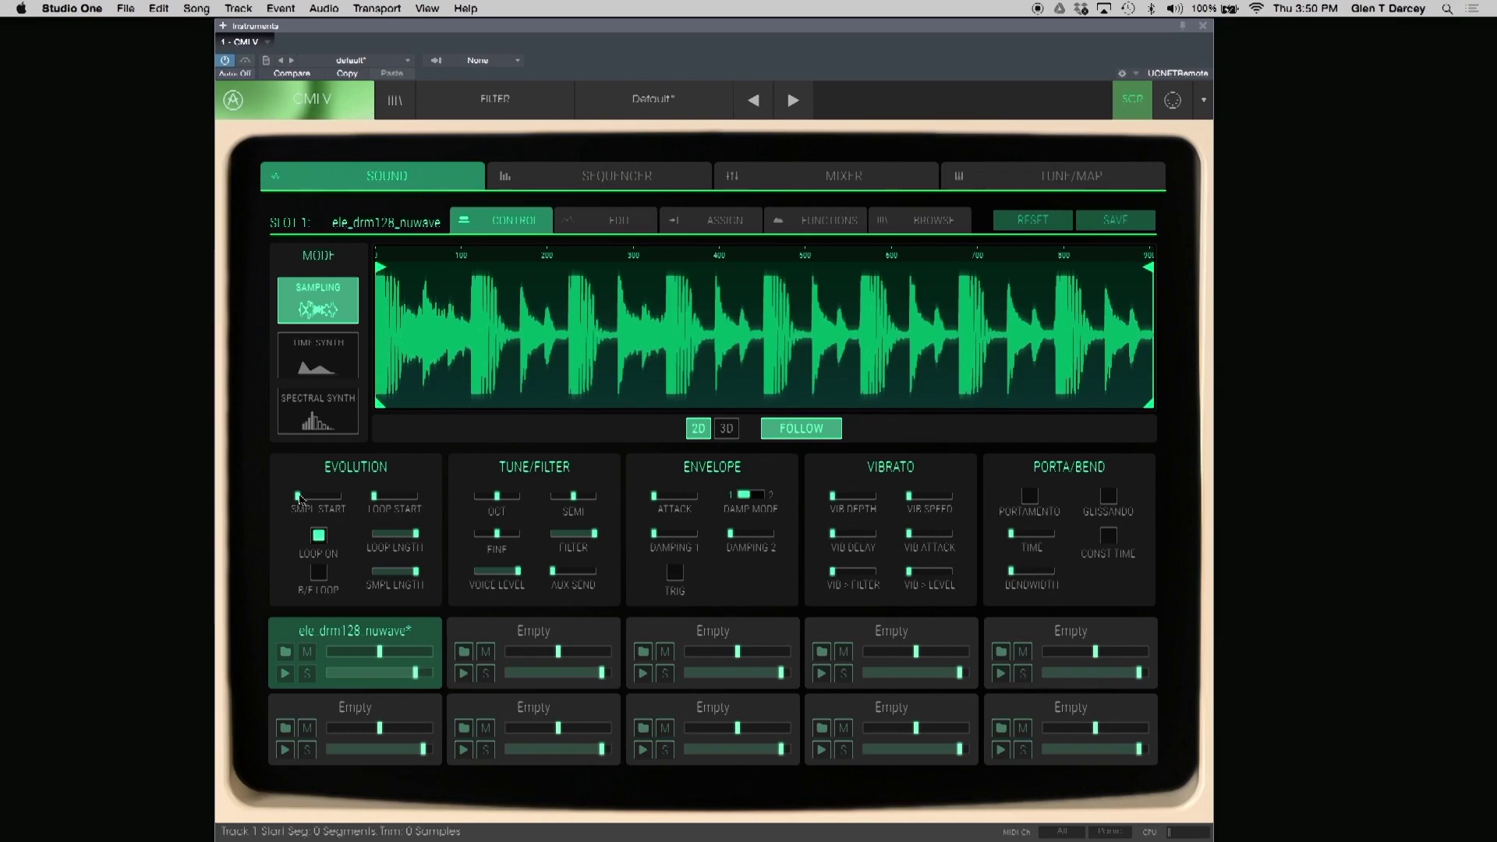
mouse_move(297, 496)
mouse_down()
mouse_move(378, 507)
mouse_move(354, 513)
mouse_up()
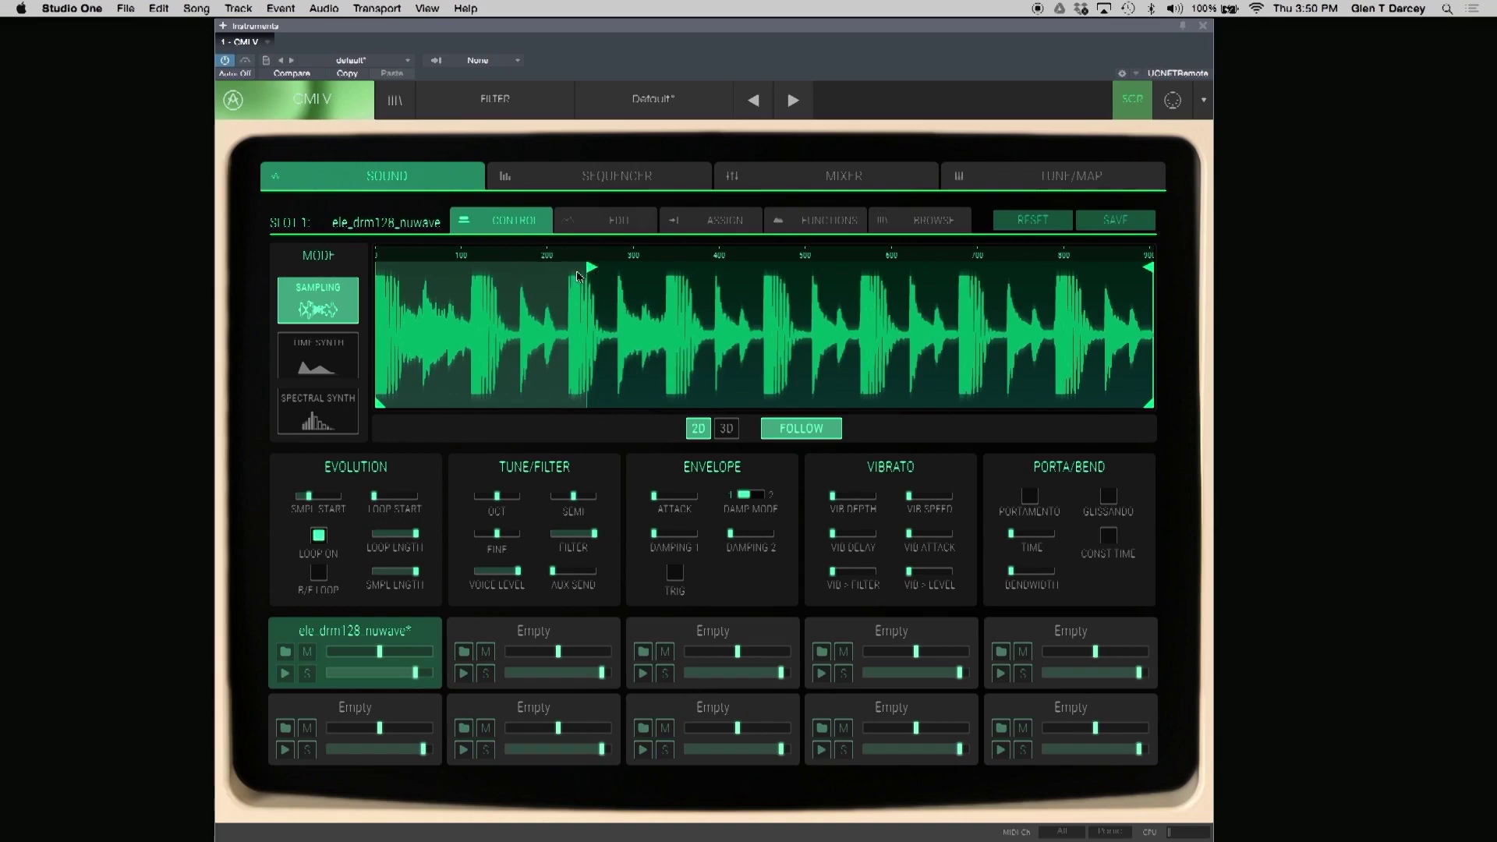
drag(588, 271, 367, 267)
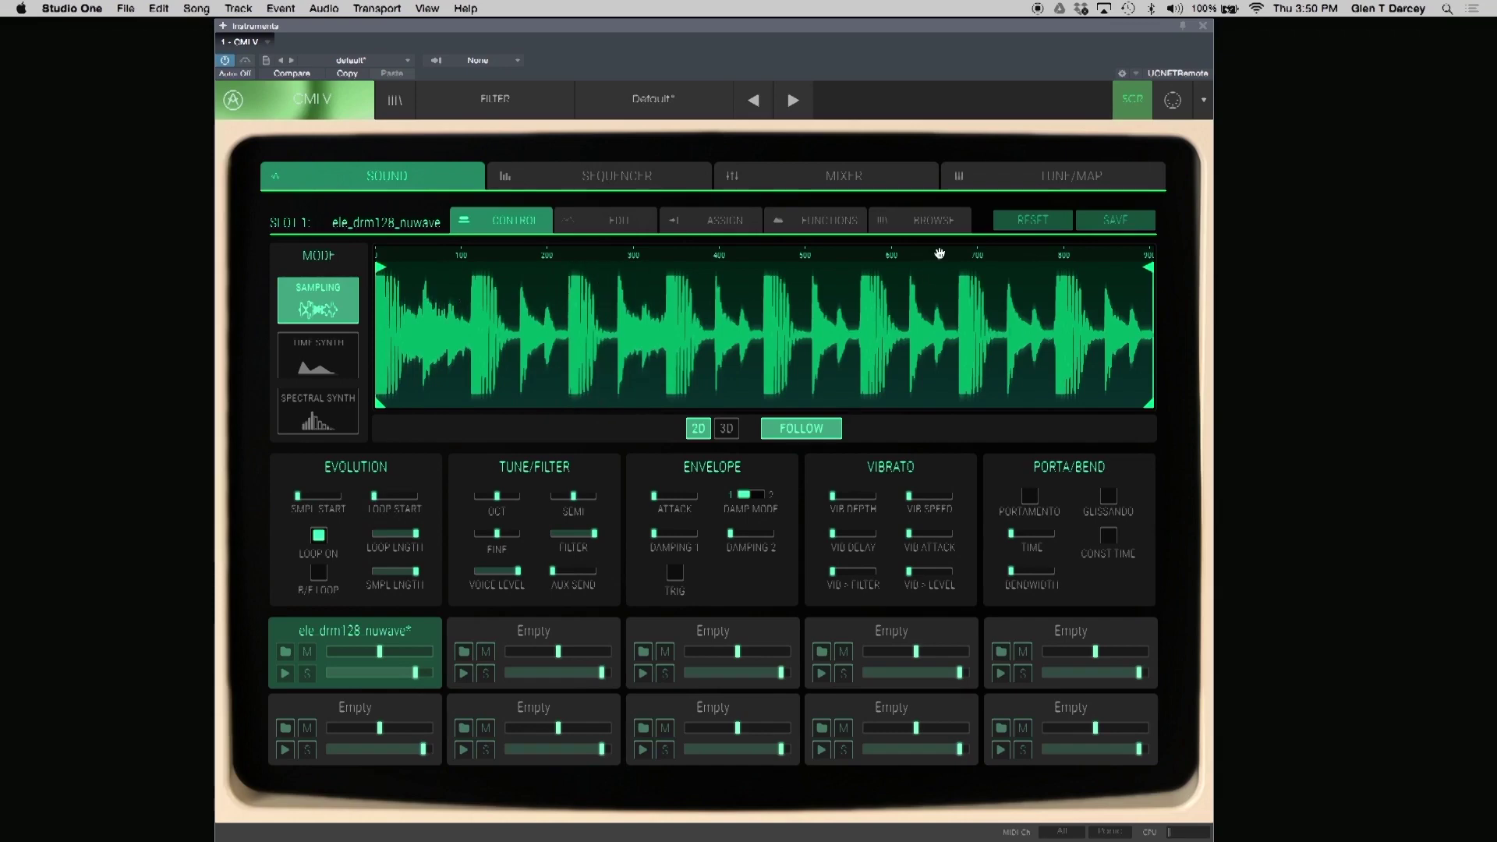
drag(1155, 275, 1009, 266)
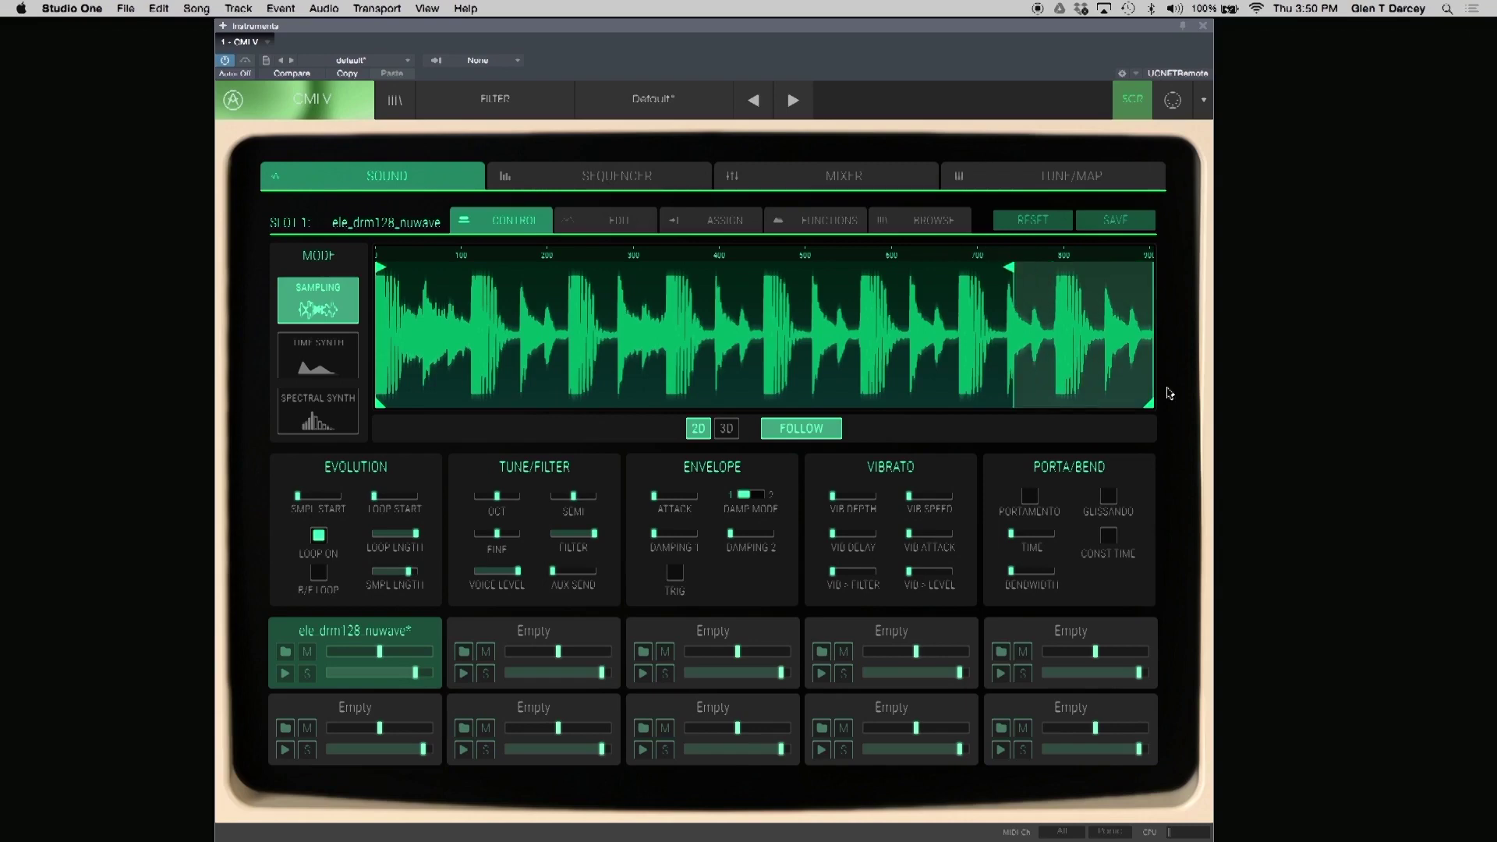
- Narrow the loop region to a short slice starting around position 225, zoomed in
drag(1161, 405, 927, 380)
drag(376, 406, 572, 420)
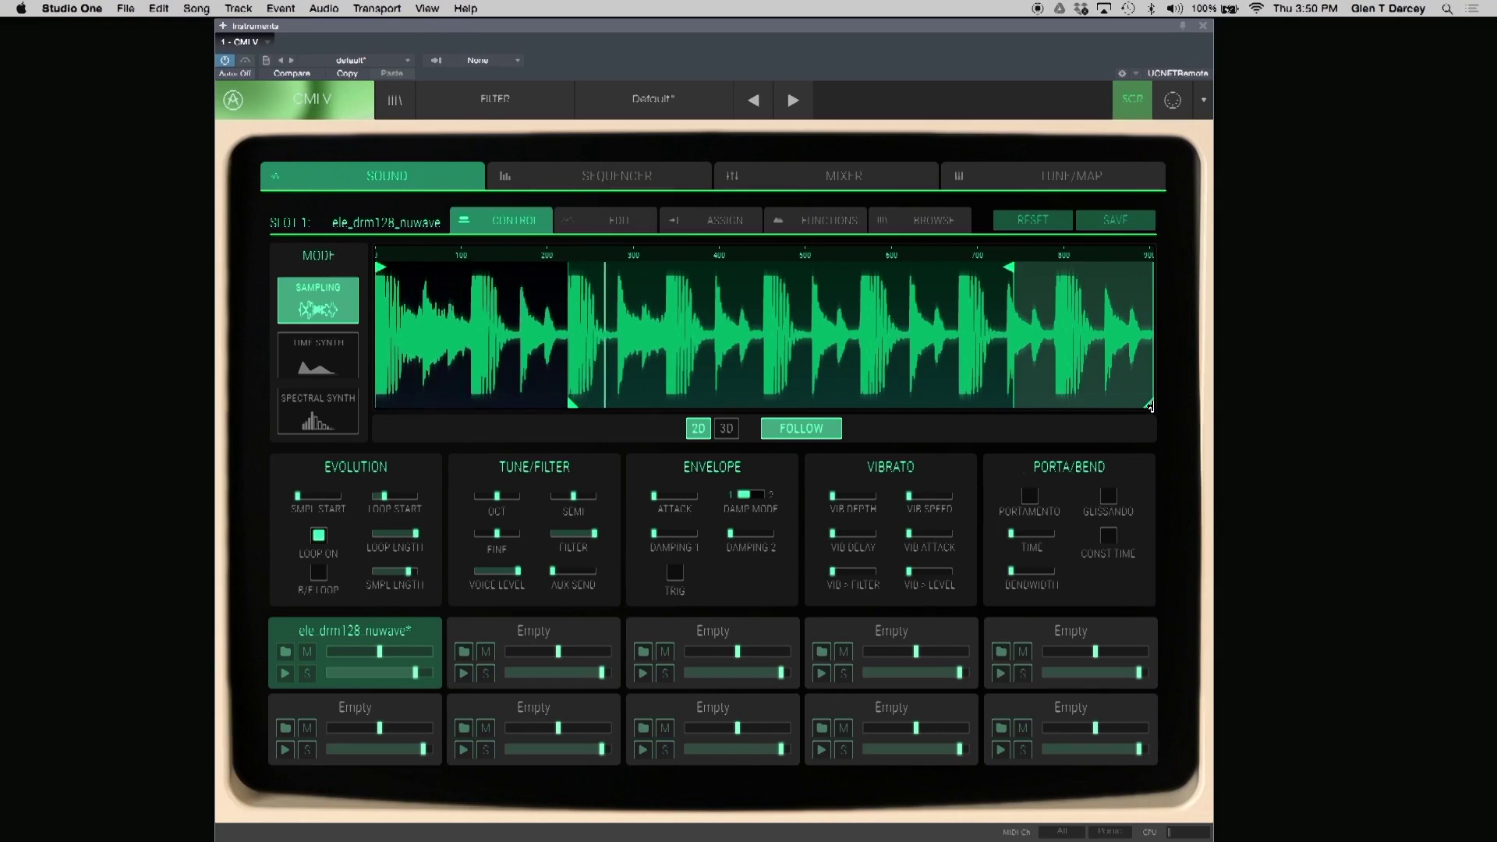
drag(1148, 404, 613, 399)
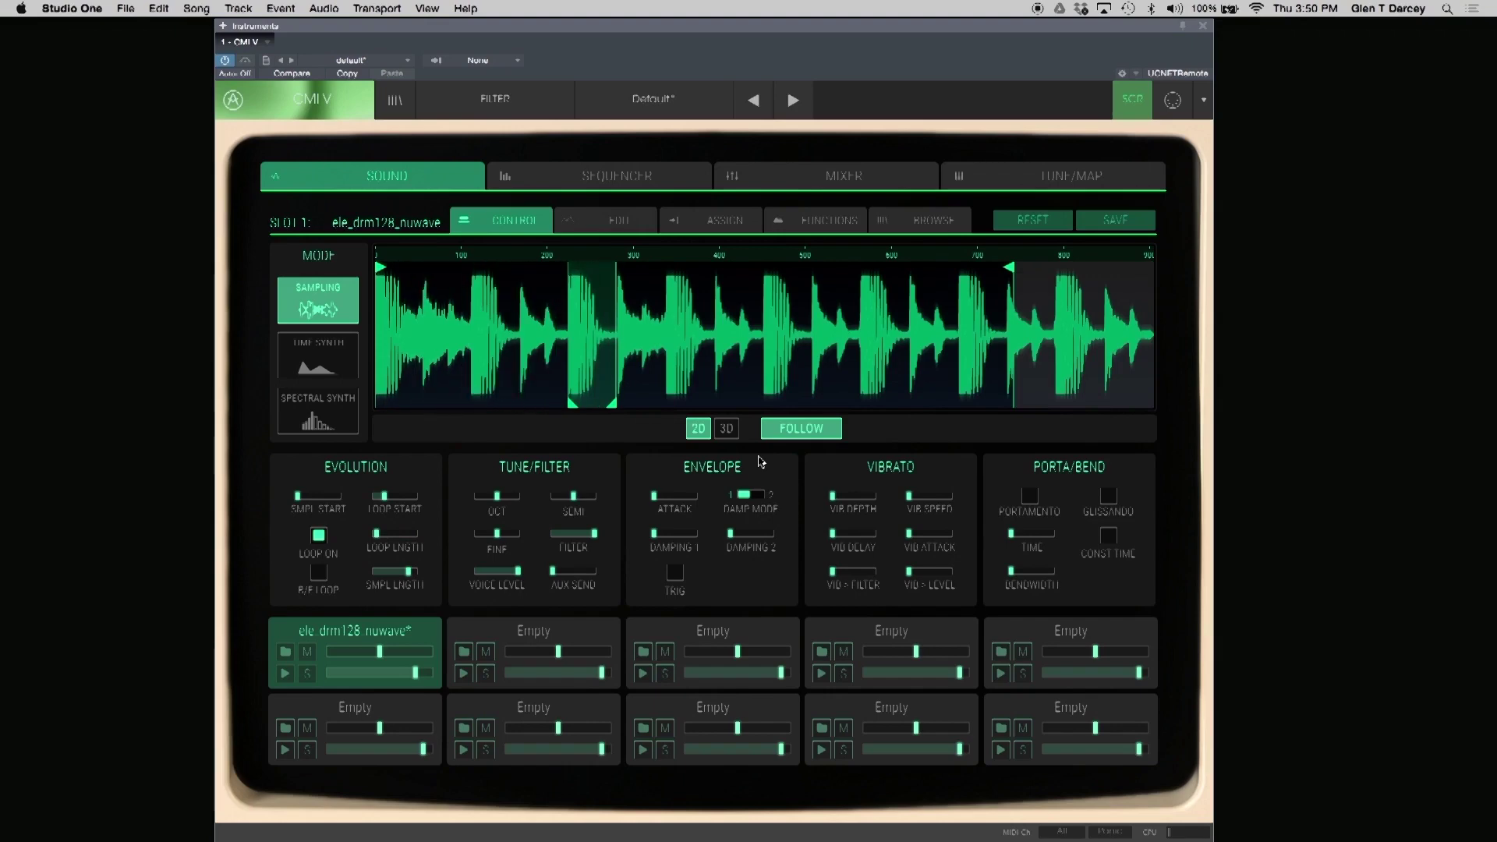
drag(570, 255, 703, 599)
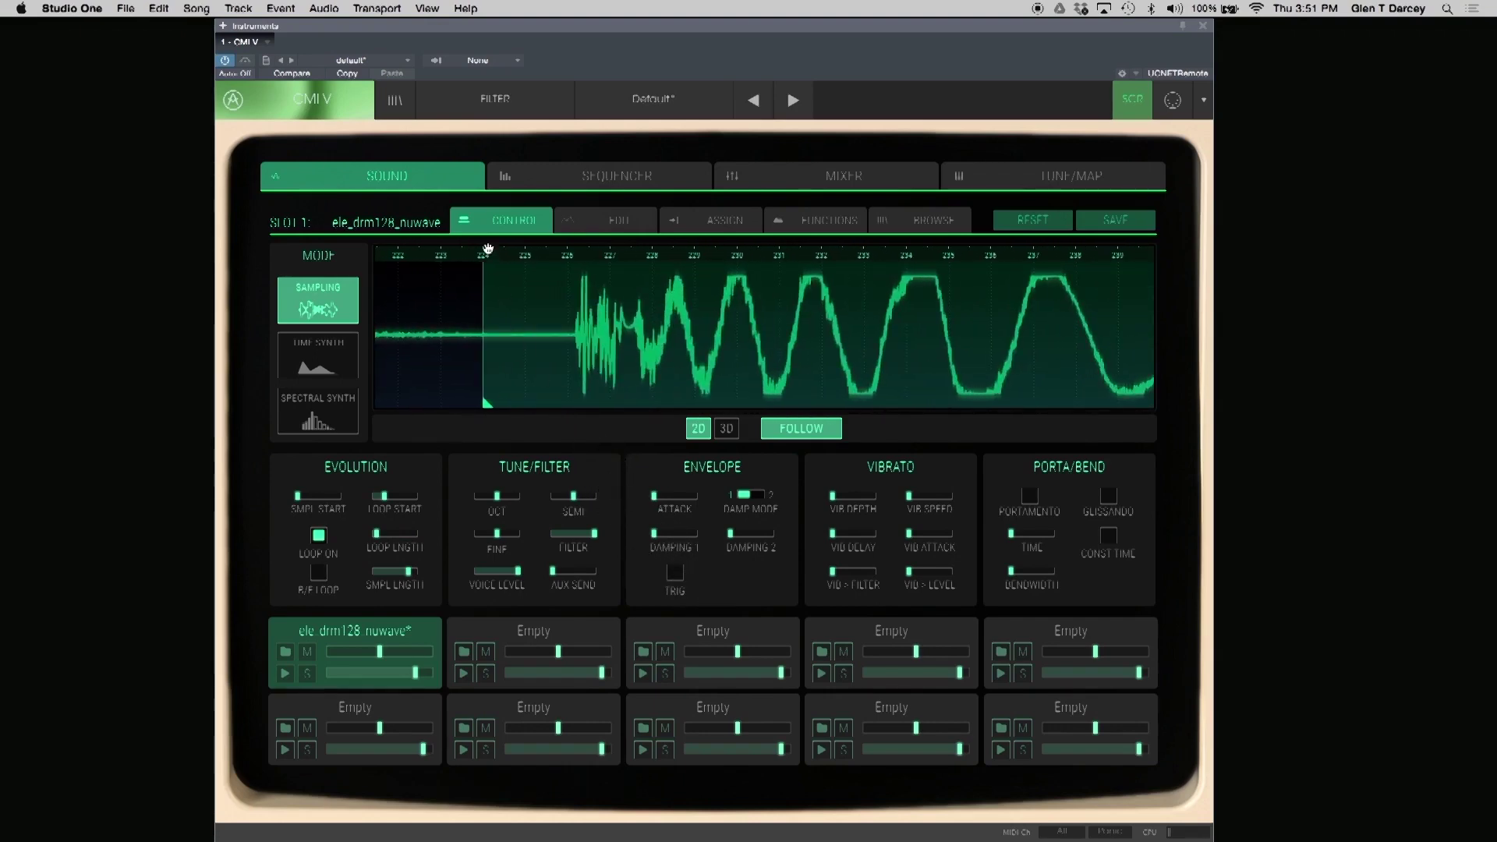
- Zoom into the sample start, place the start marker on the first hit, and zoom back out
drag(487, 248, 611, 368)
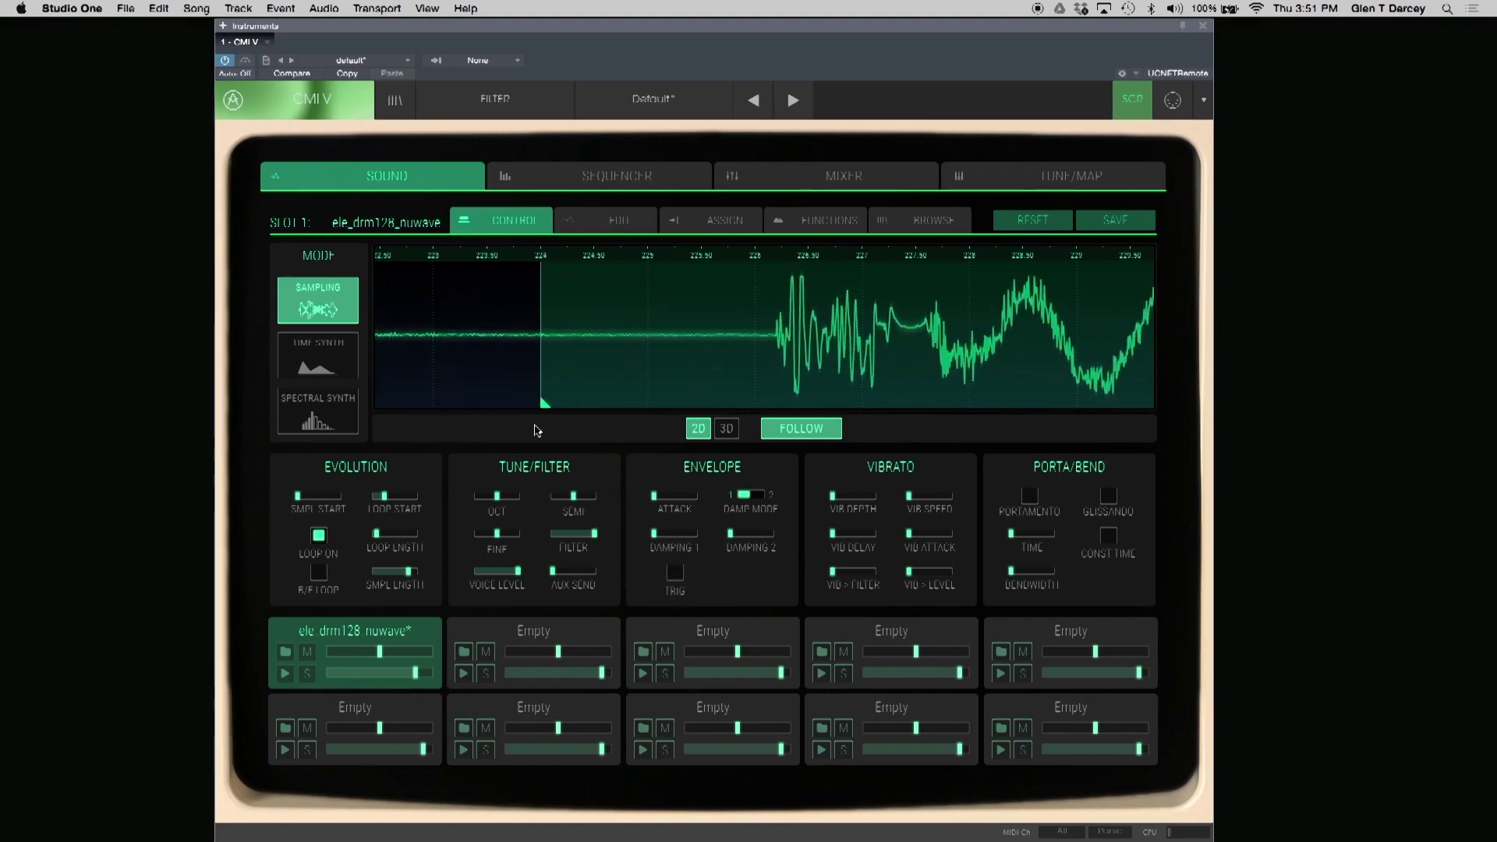
drag(544, 402, 579, 392)
drag(543, 405, 513, 384)
drag(474, 257, 419, 6)
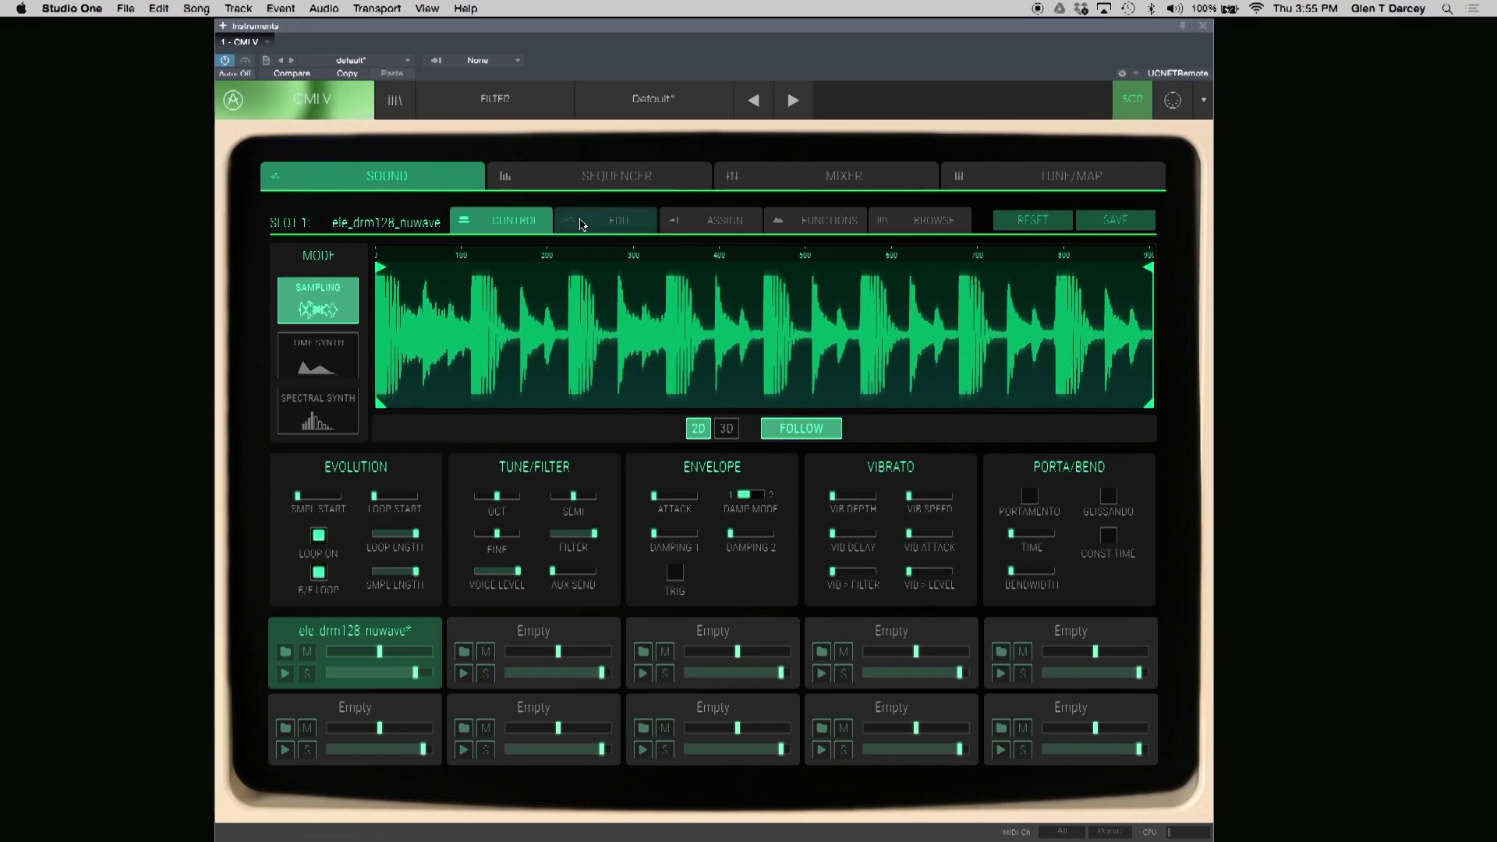
- On the EDIT page, drop the bit depth to 8 bits and lower the gain from 18 dB until clipping stops
click(582, 224)
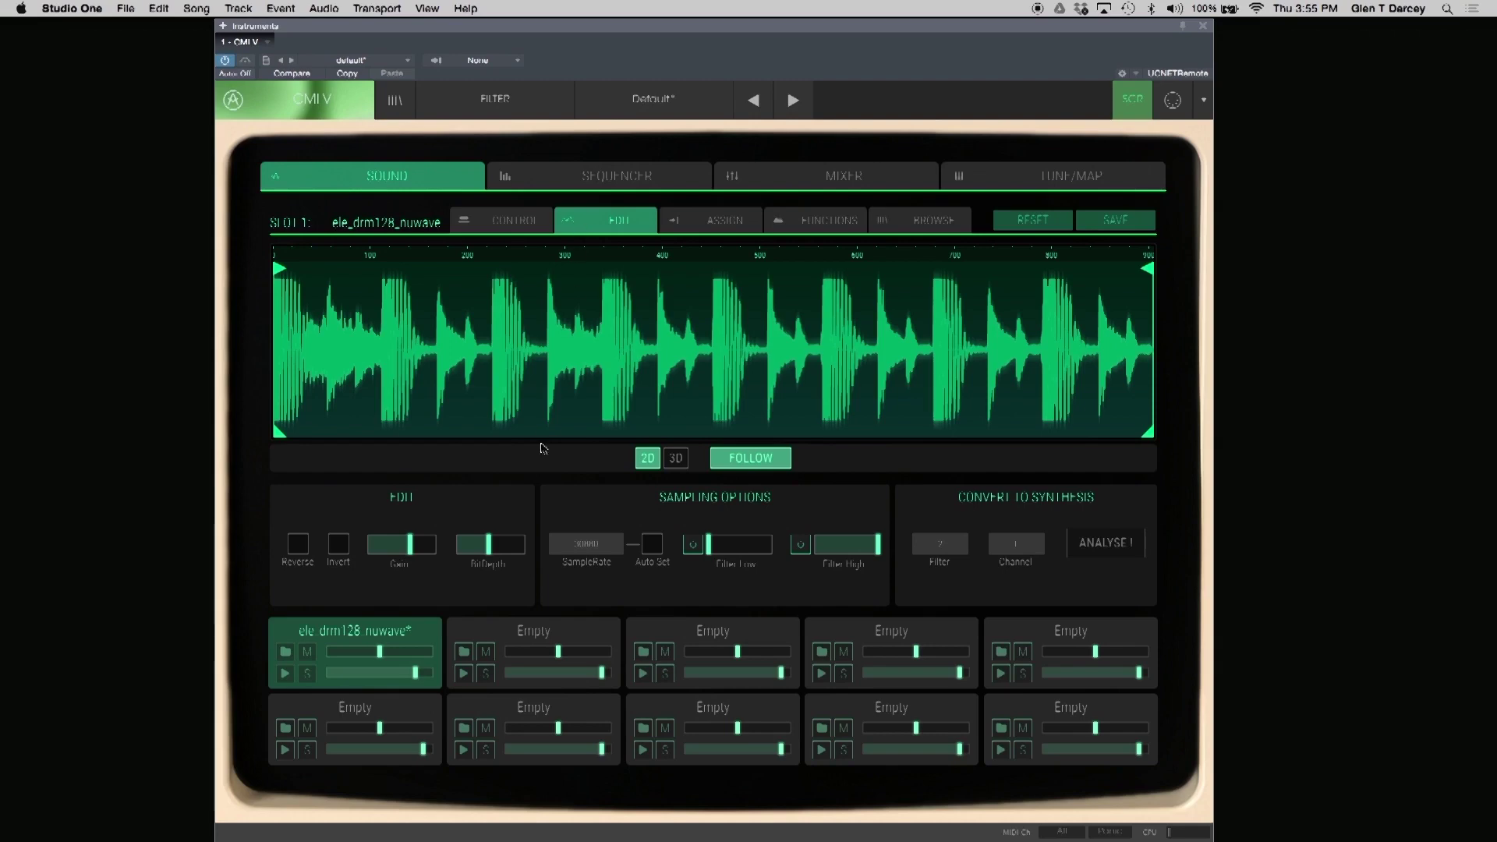
drag(491, 547, 548, 556)
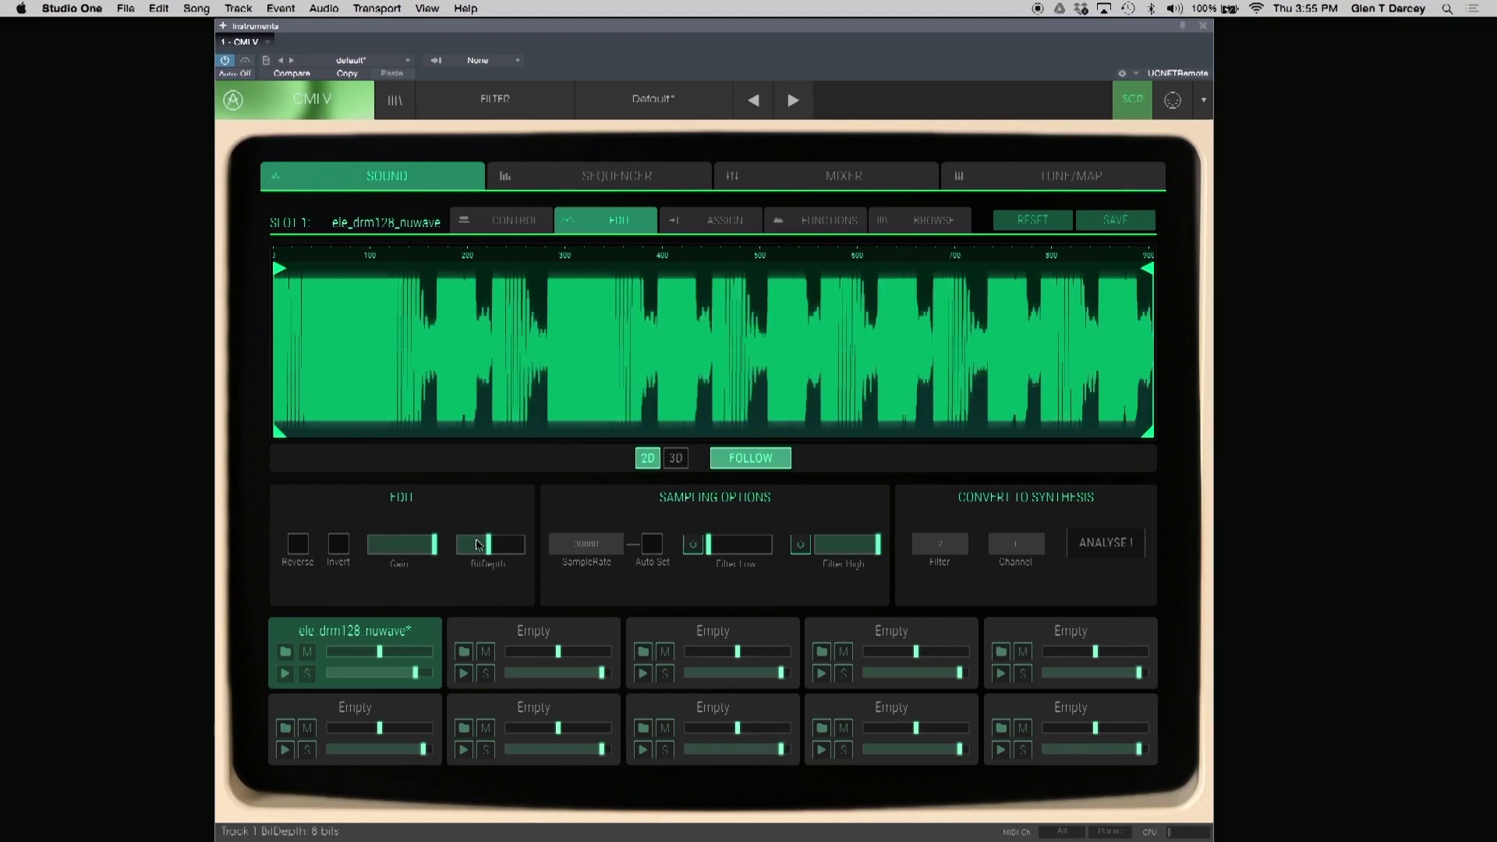
drag(433, 545, 387, 551)
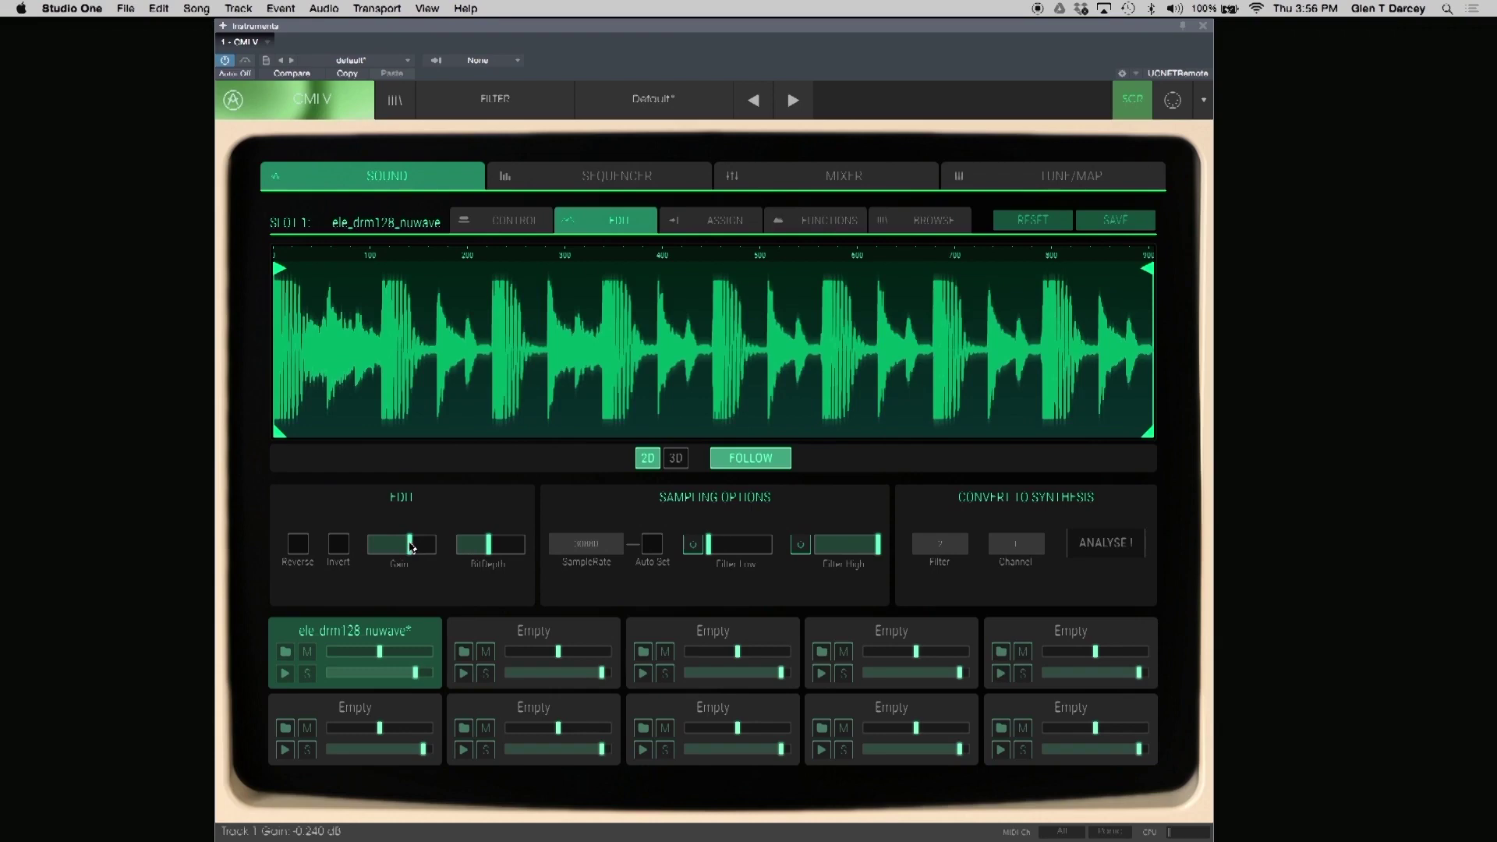
mouse_move(412, 547)
mouse_down()
mouse_move(431, 548)
mouse_move(419, 548)
mouse_up()
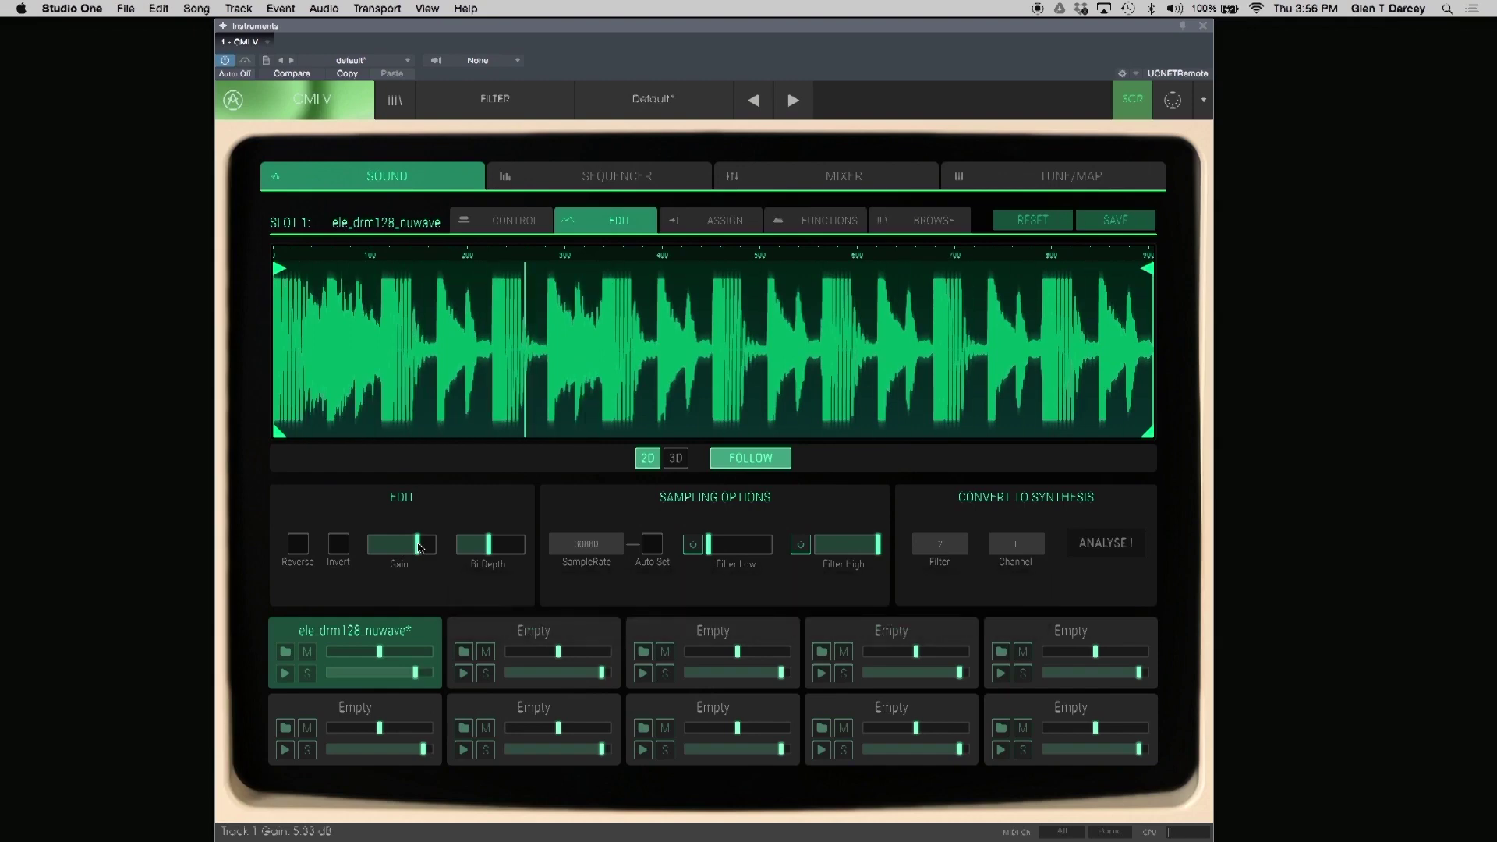
drag(419, 548, 518, 552)
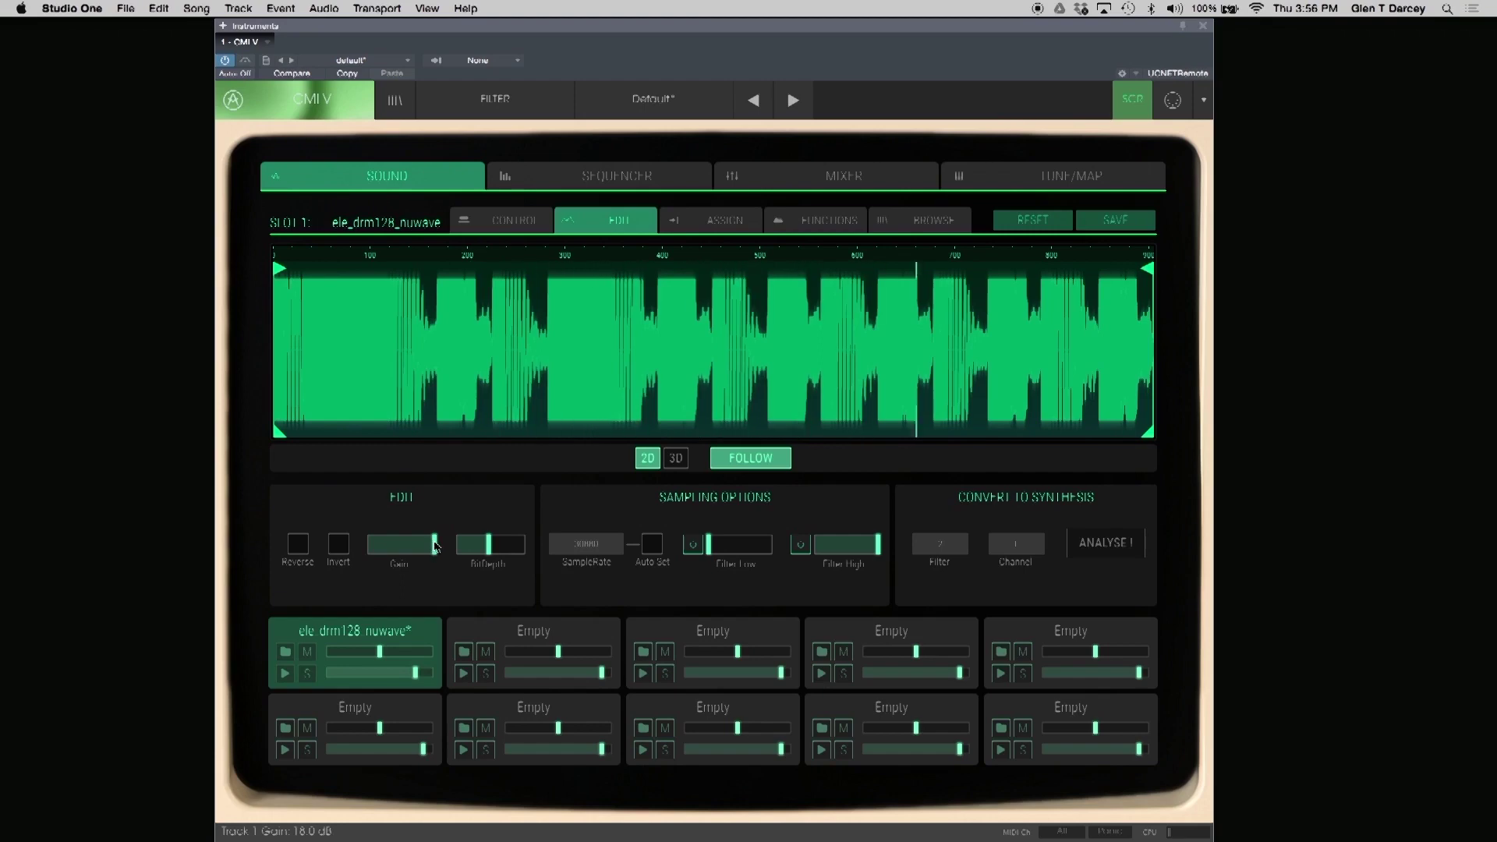
drag(436, 547, 516, 573)
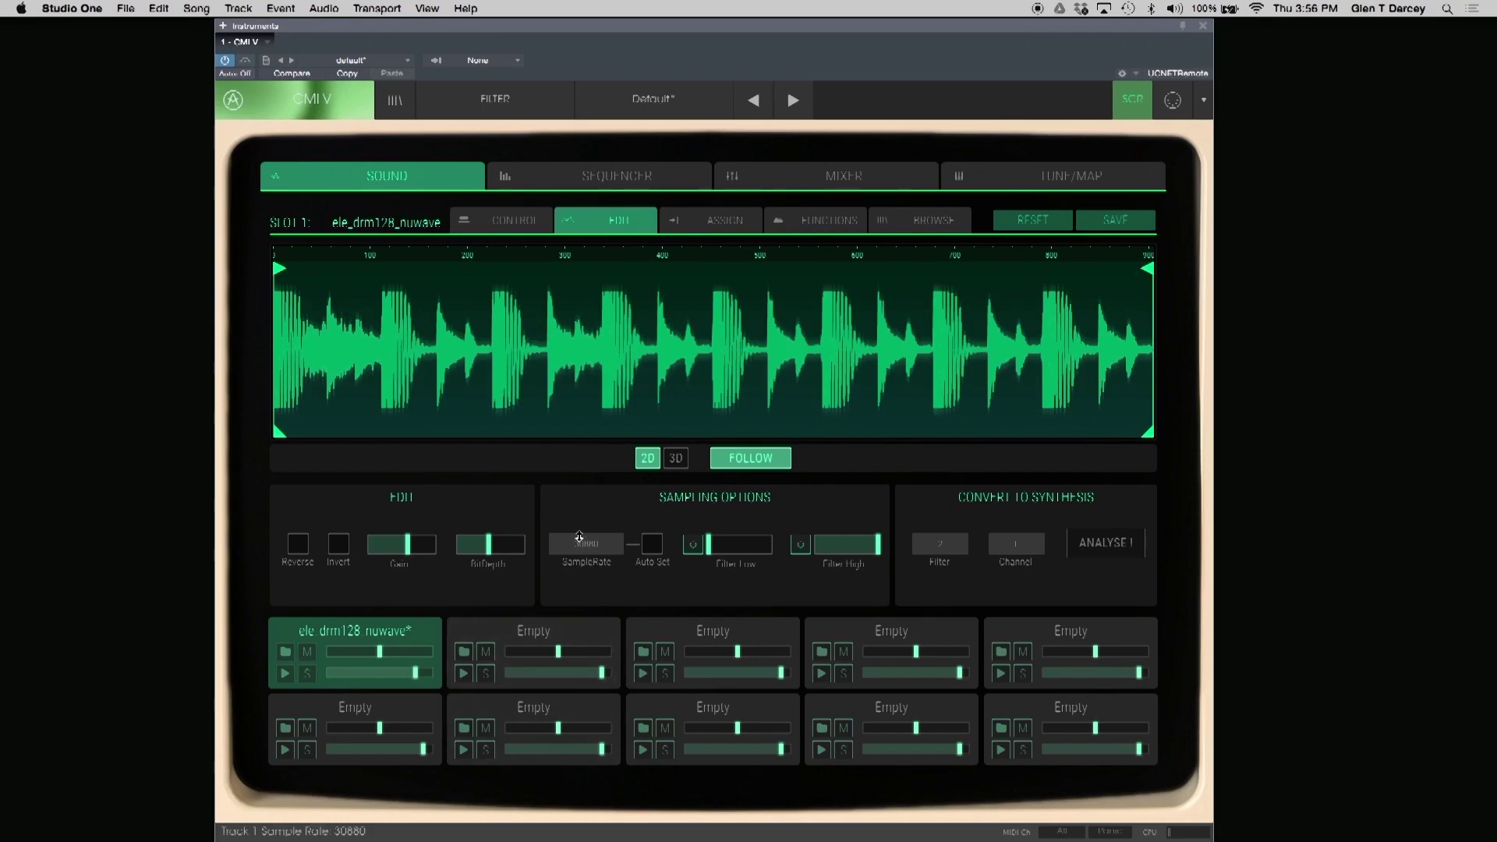
- Drag the sample rate down from 44100 toward about 29820
drag(584, 543, 551, 344)
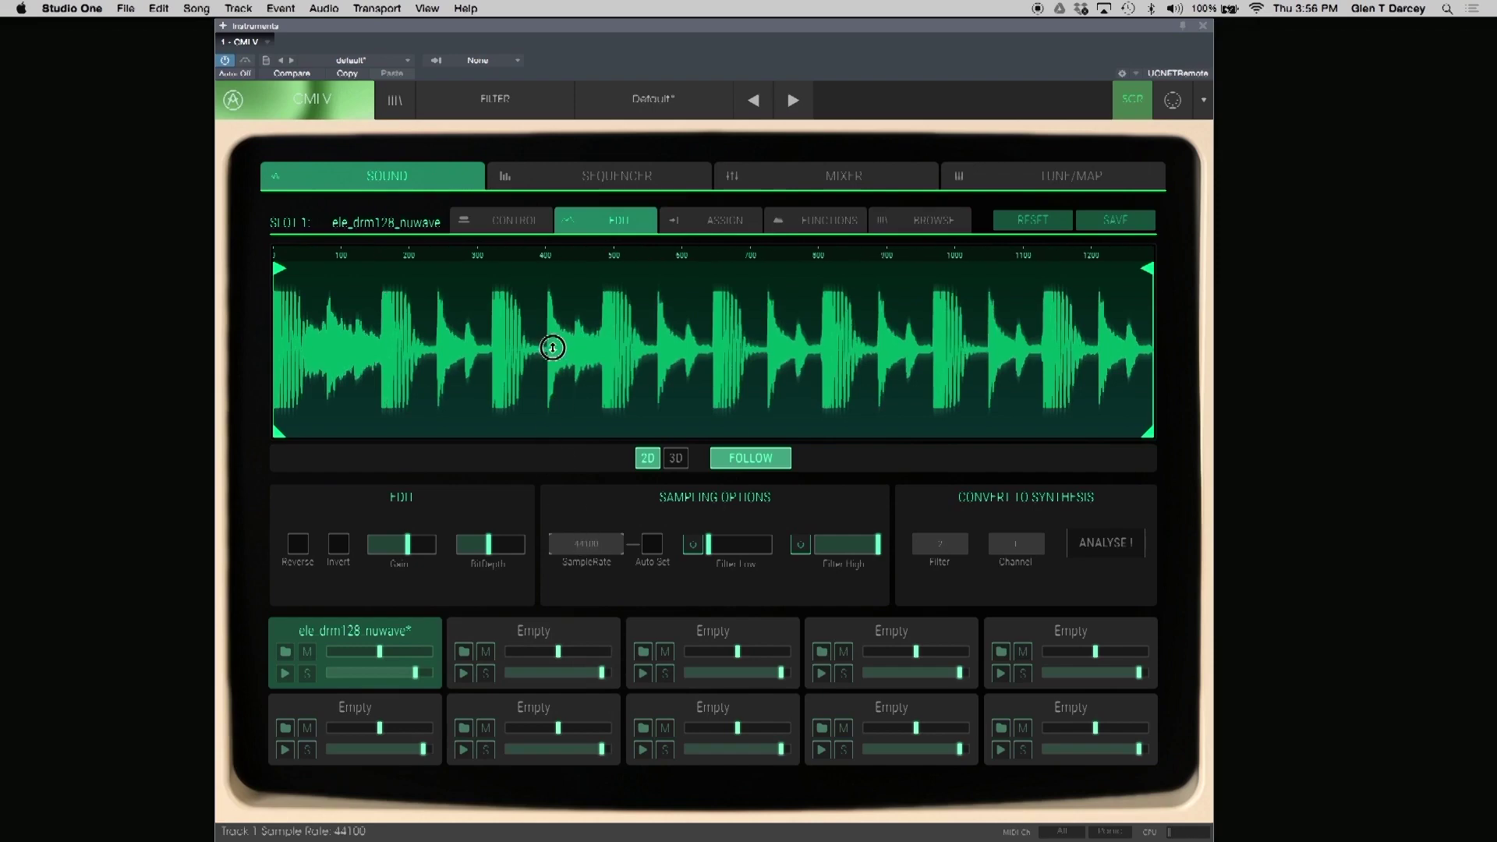
drag(585, 549, 592, 599)
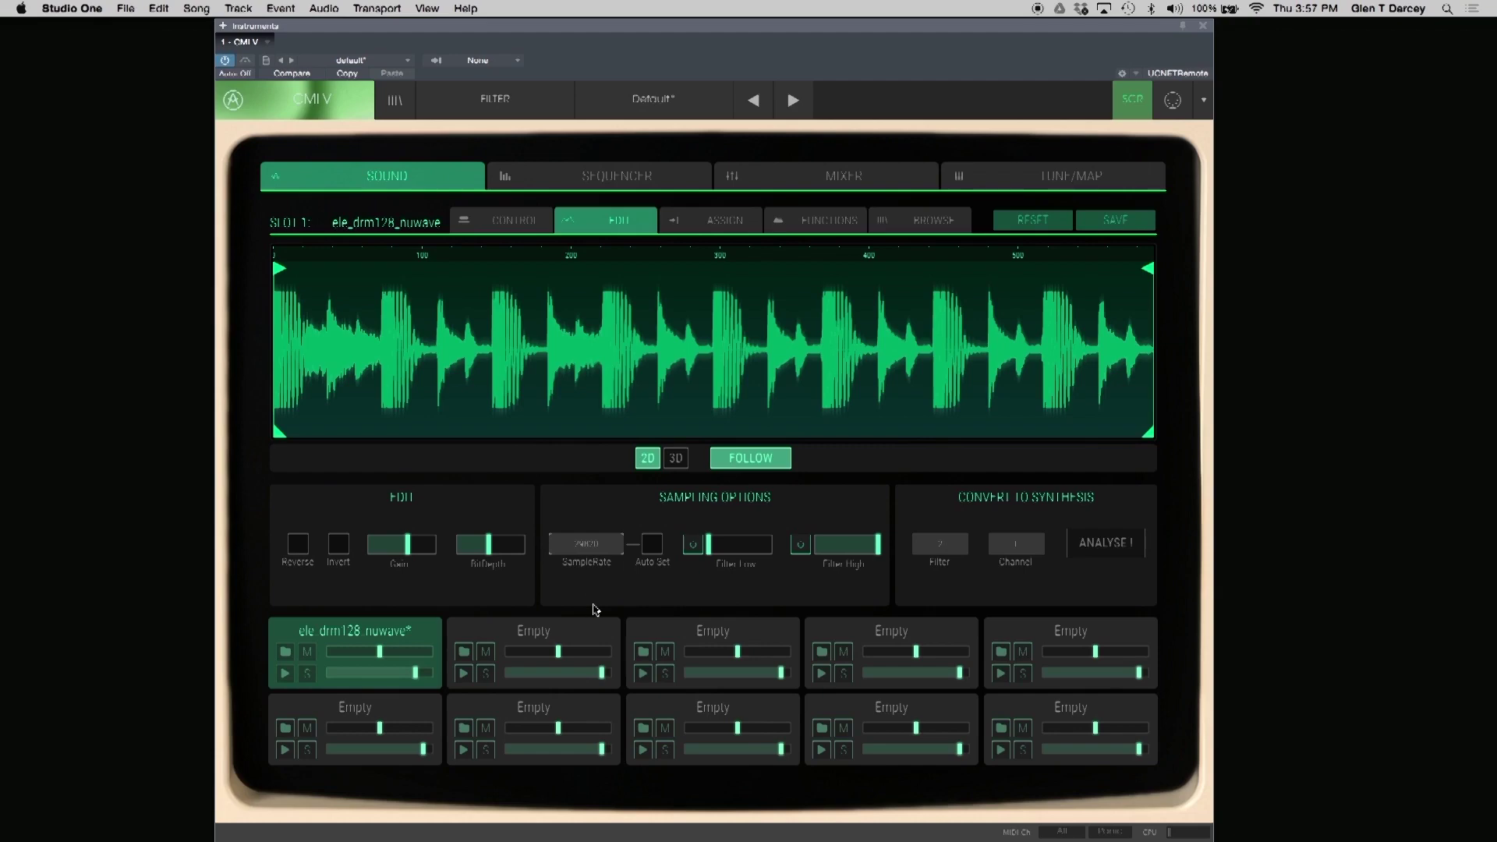
- With slot 1 reselected, drop the sample rate to 3612 and boost gain to 8.21 dB
scroll(612, 366, up, 10)
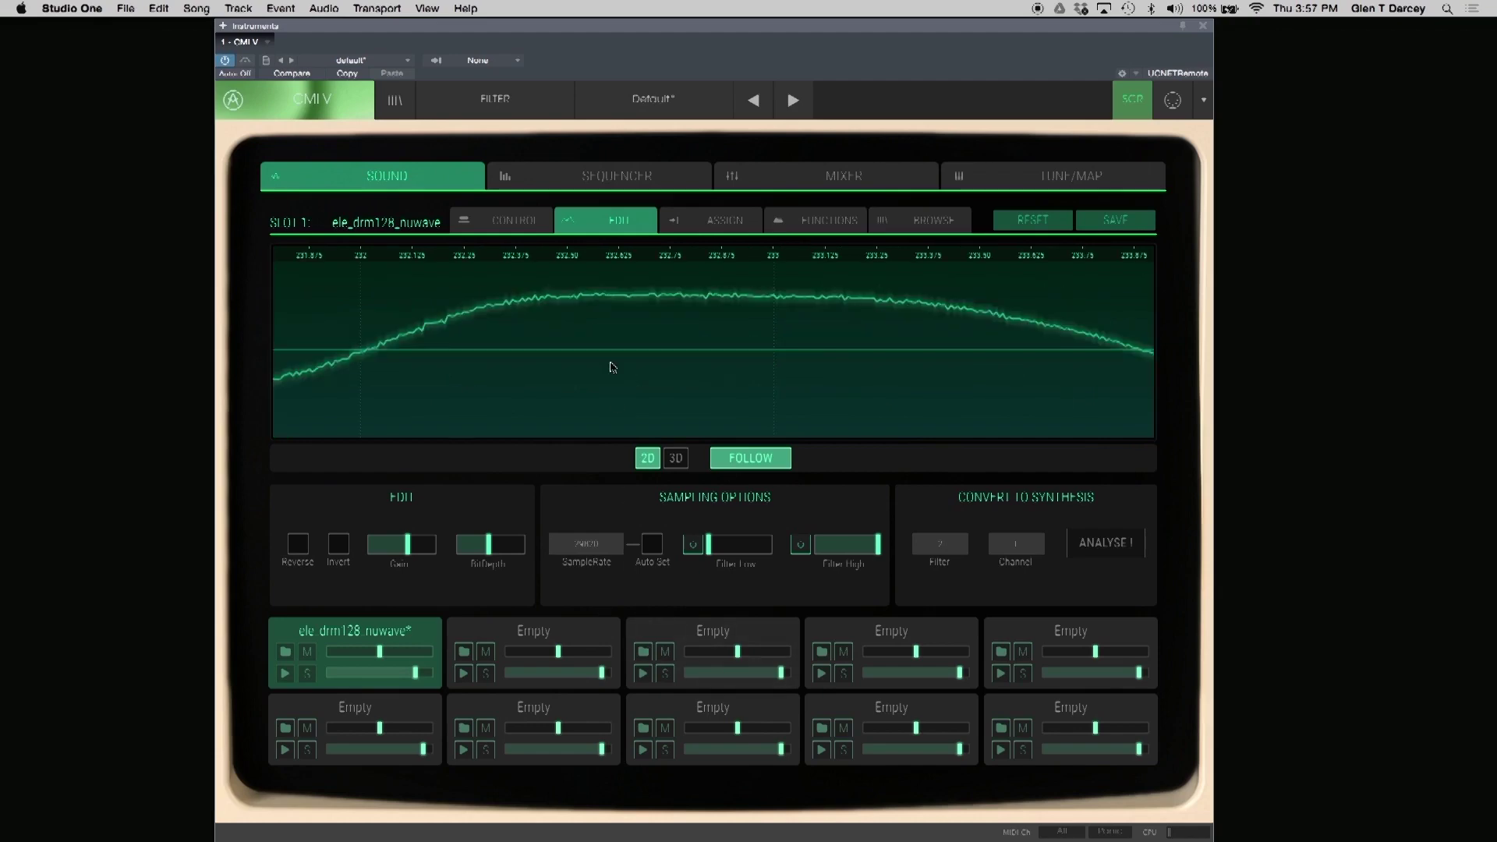
drag(589, 543, 585, 628)
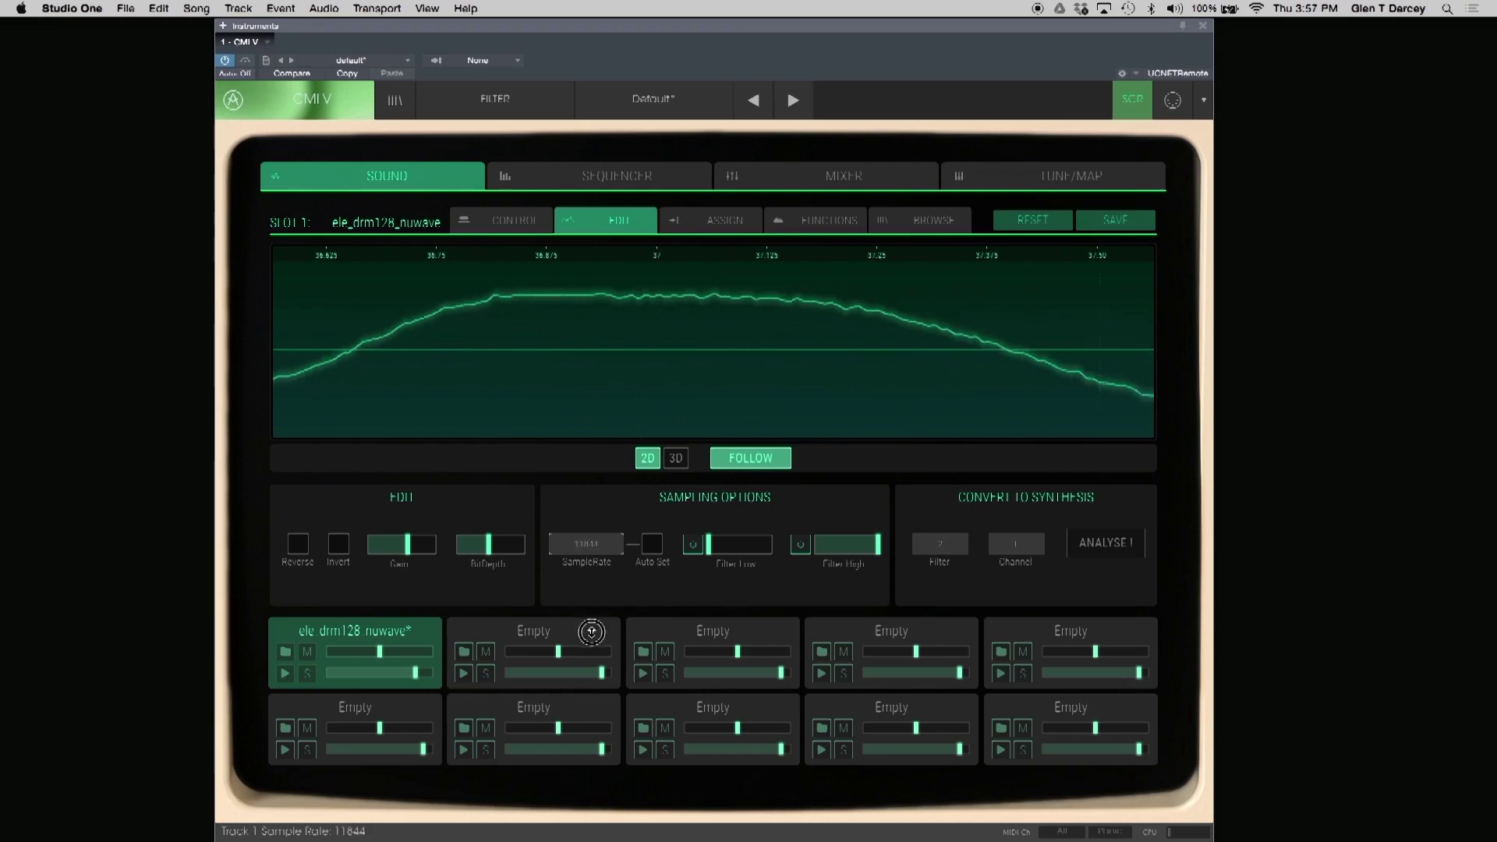
click(588, 629)
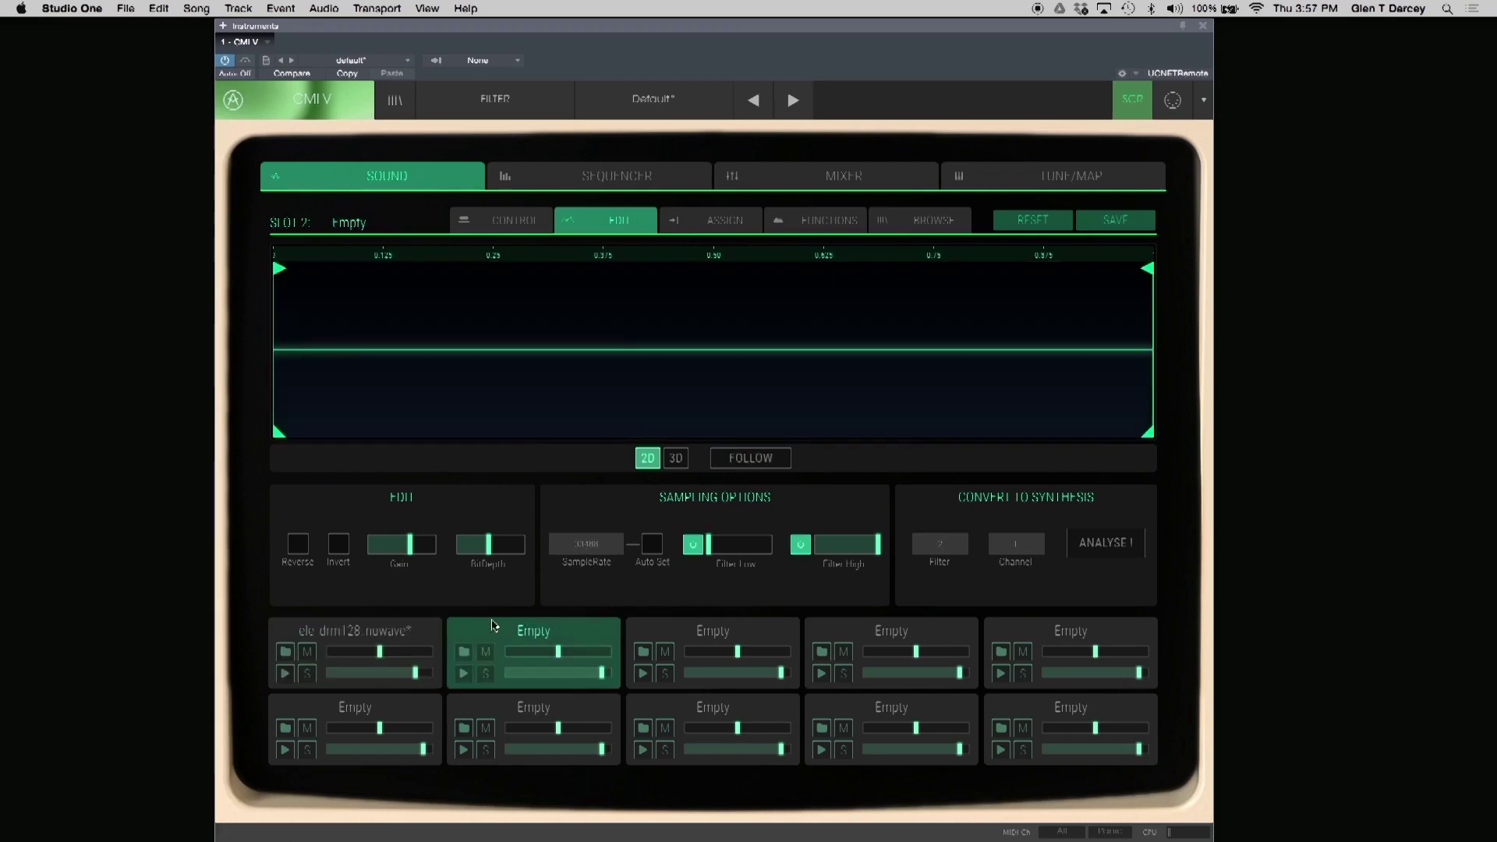
click(408, 635)
drag(582, 545, 574, 576)
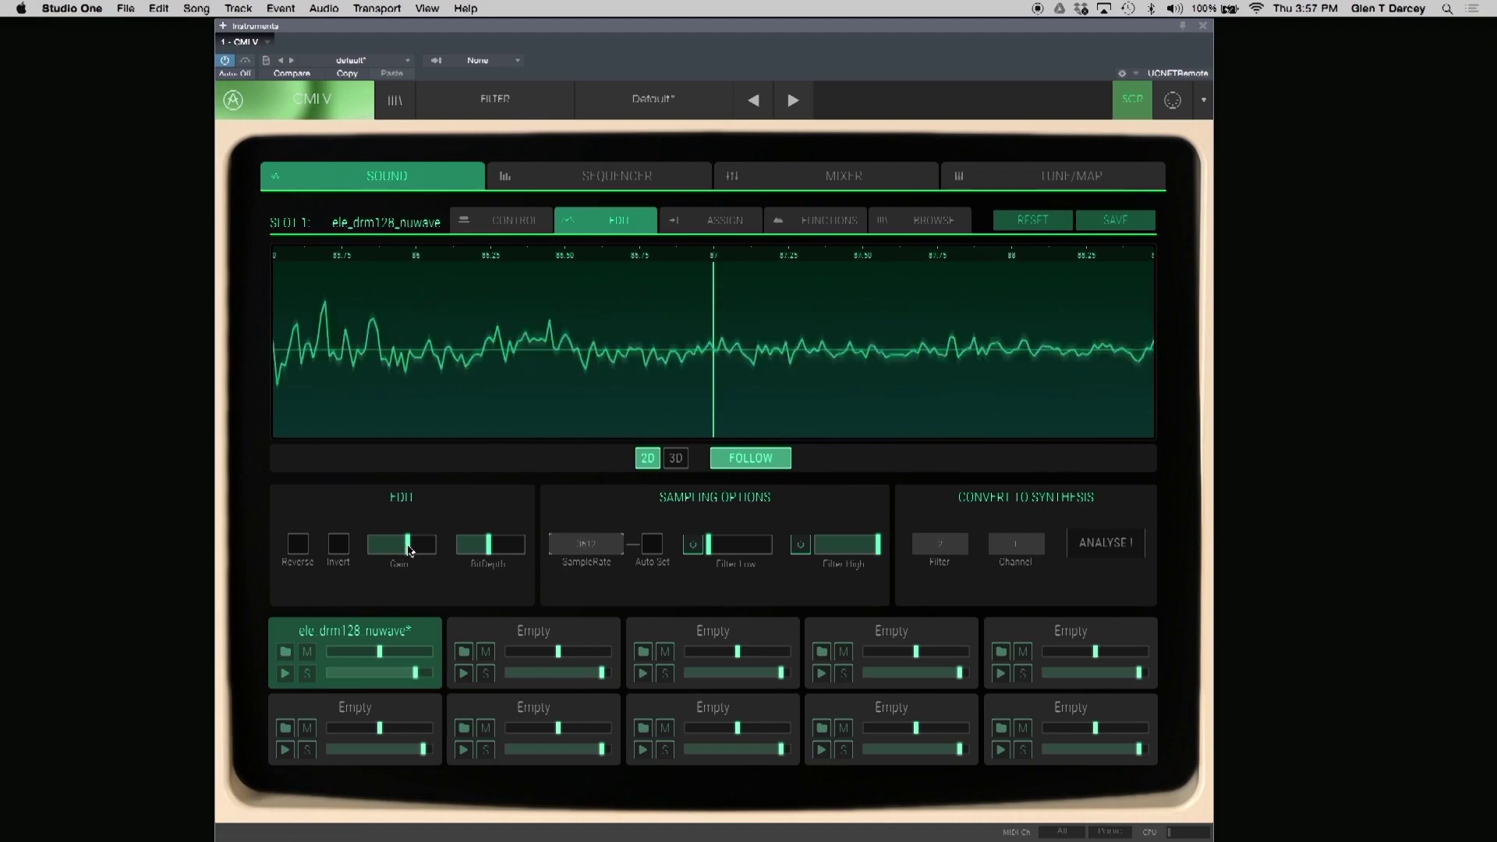
drag(410, 551, 452, 552)
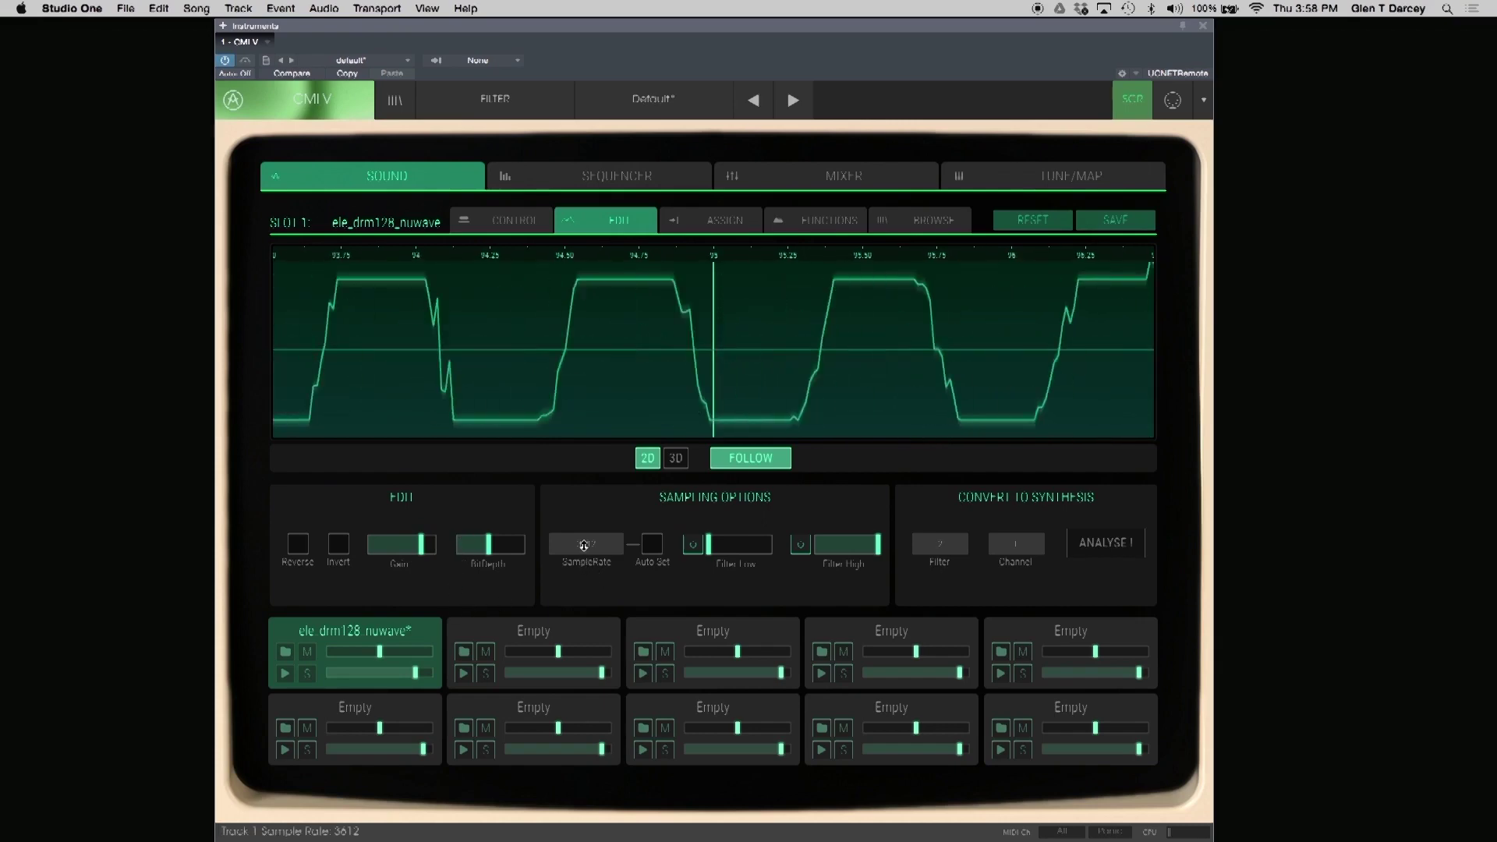
drag(584, 545, 584, 545)
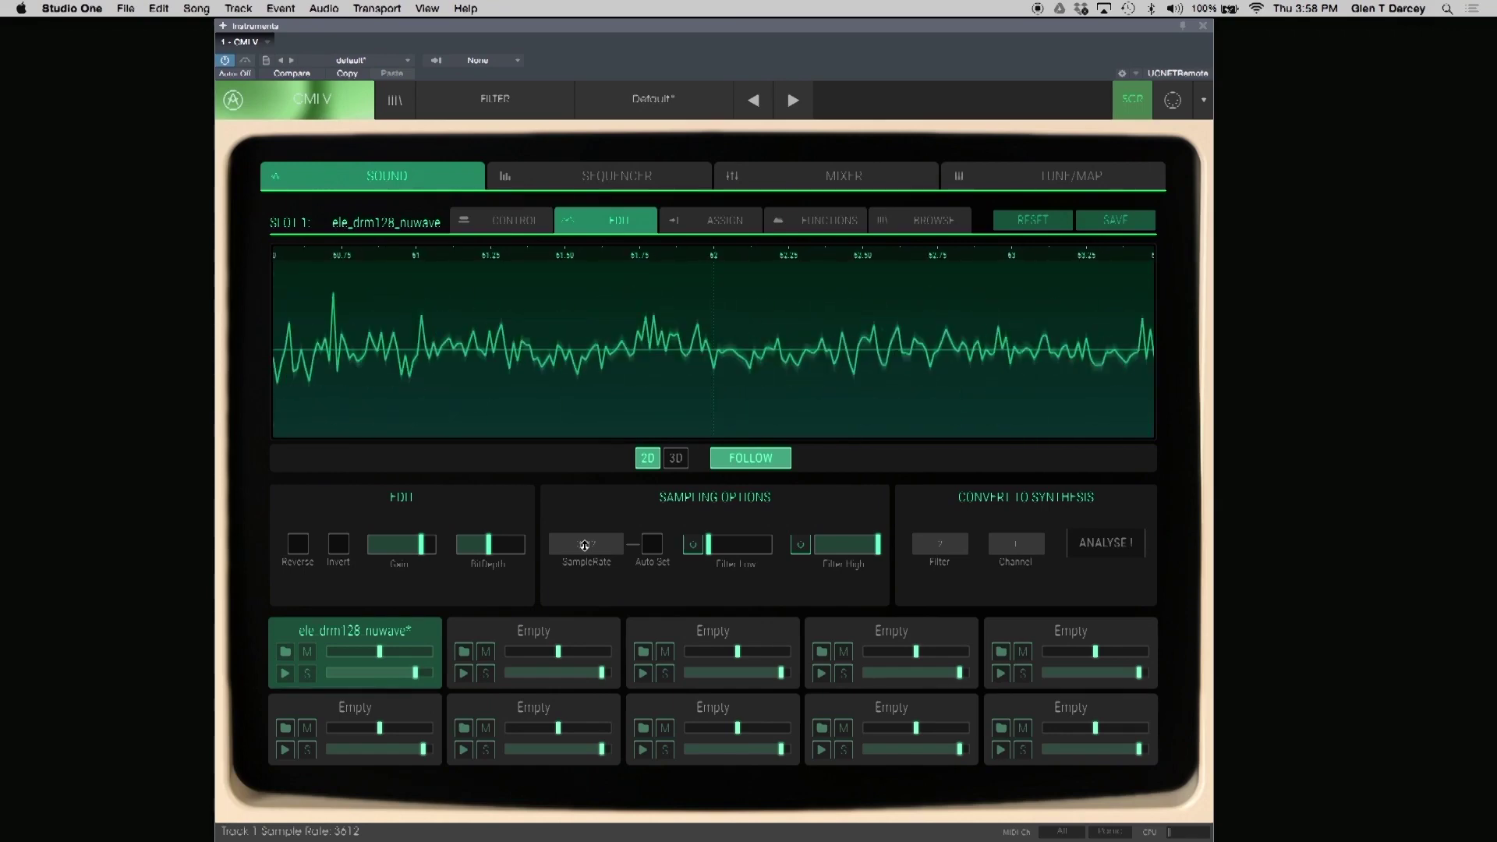
- Switch on the low and high filters and raise the sample rate to about 30497
click(692, 544)
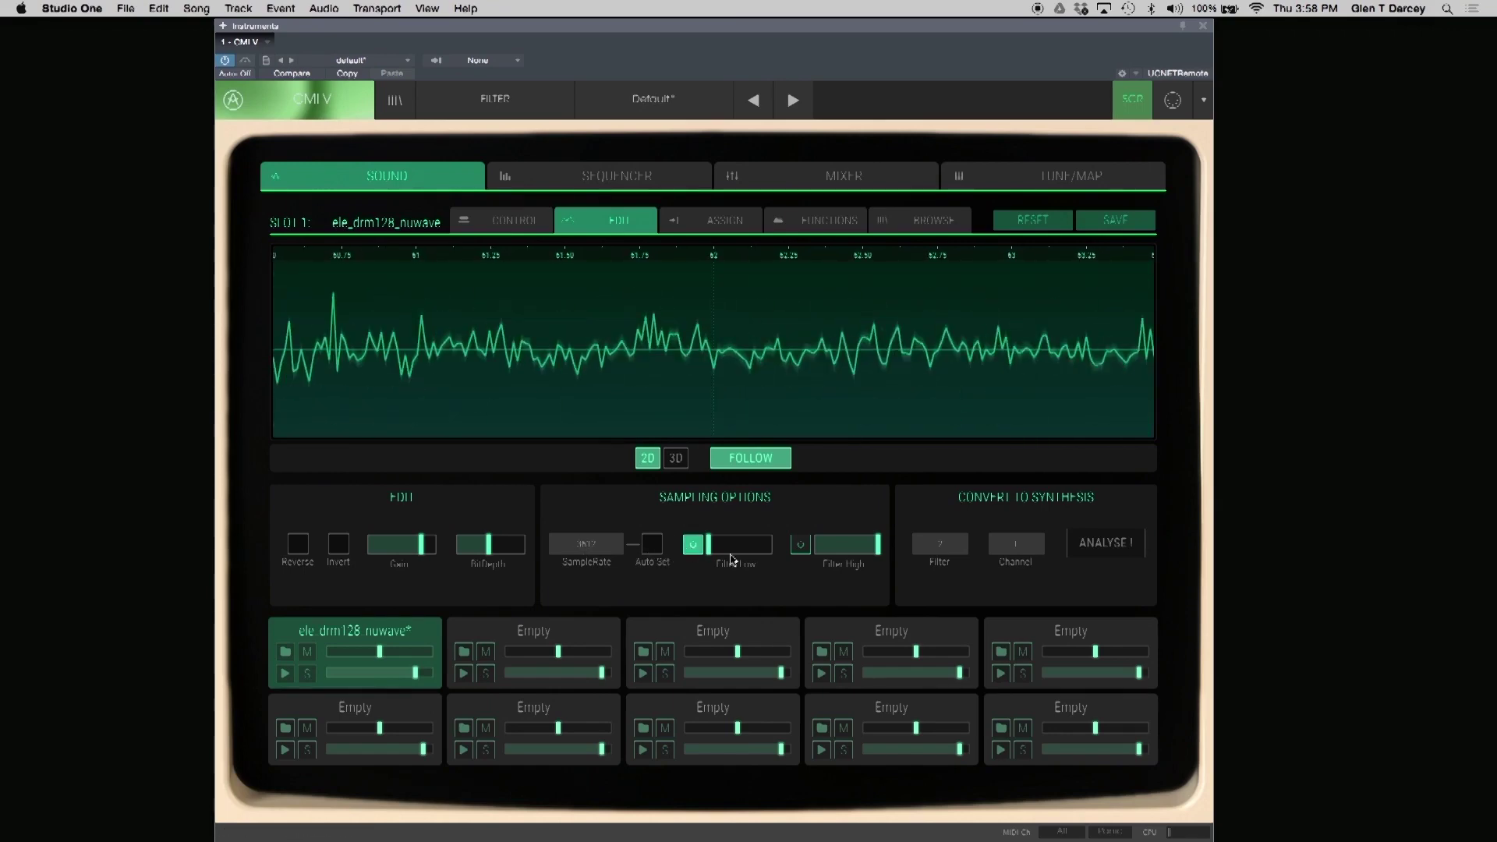
click(801, 544)
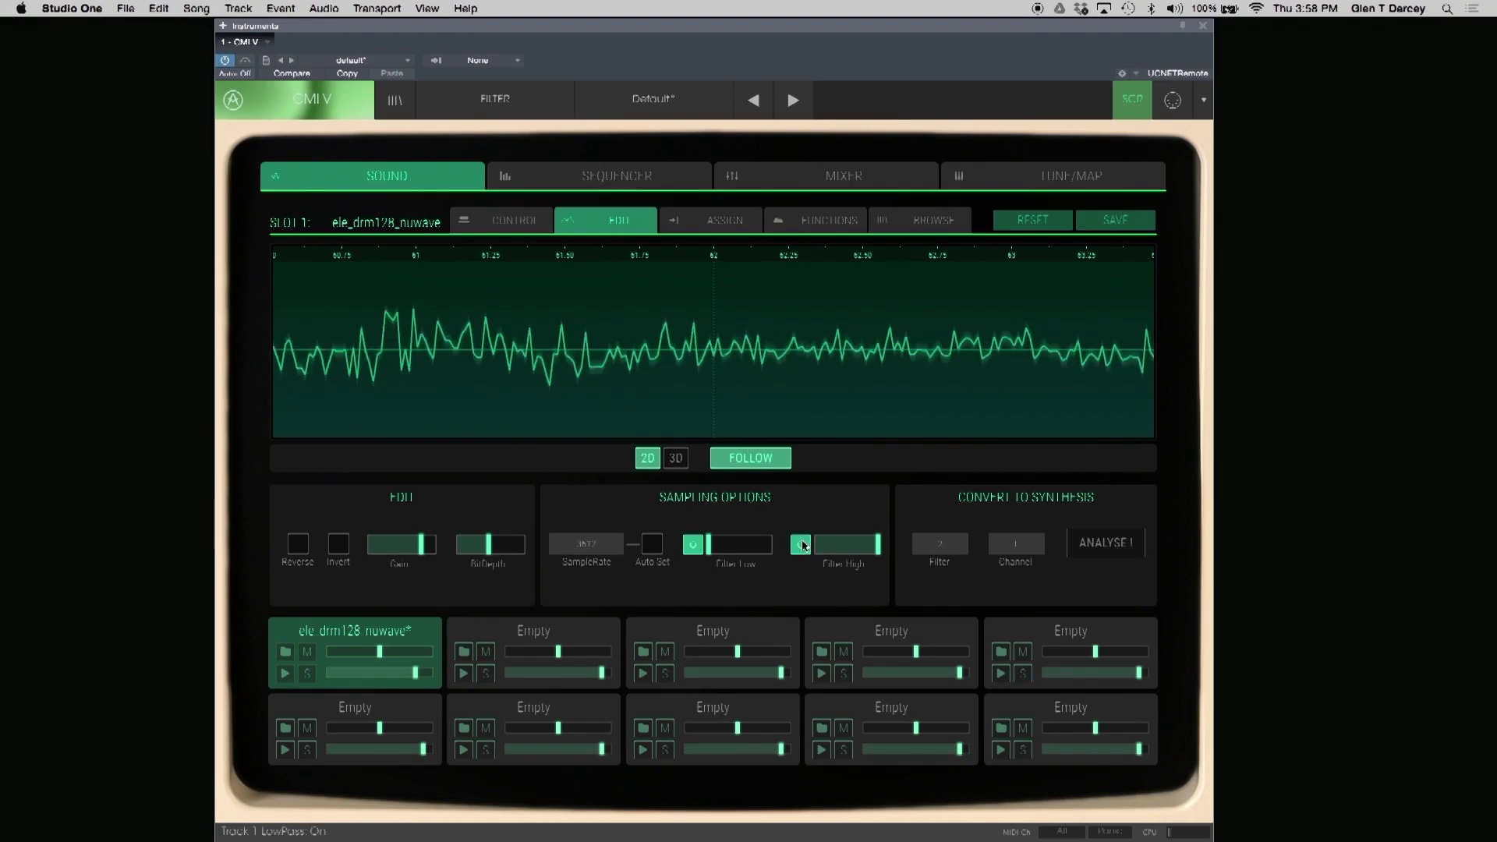
drag(585, 544, 714, 547)
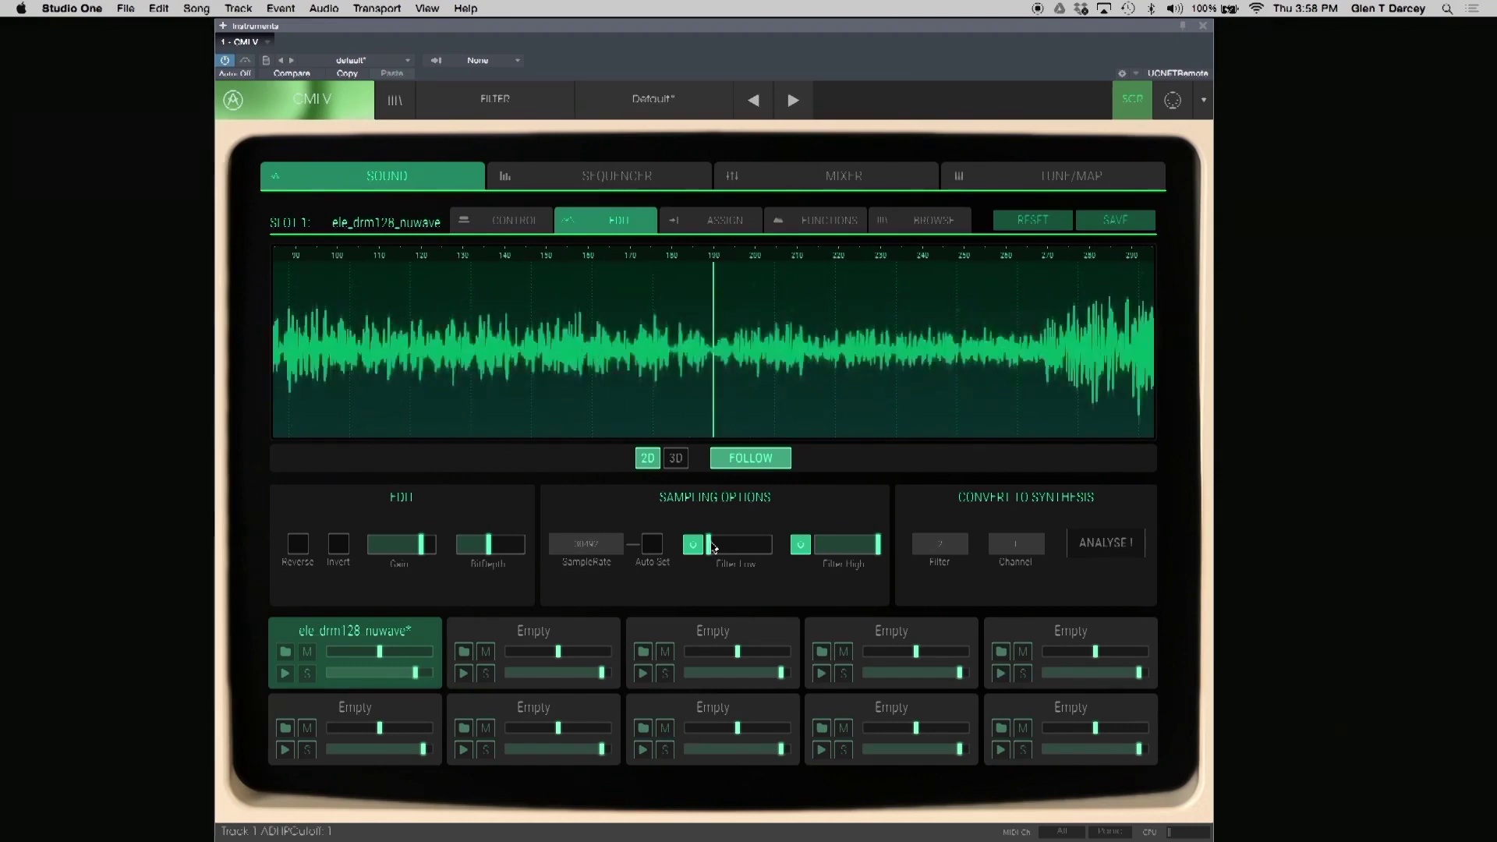
- Try out both filter cutoffs, then leave the high-cut fully open and the low-cut at minimum
mouse_move(714, 547)
mouse_down()
mouse_move(795, 548)
mouse_move(740, 551)
mouse_up()
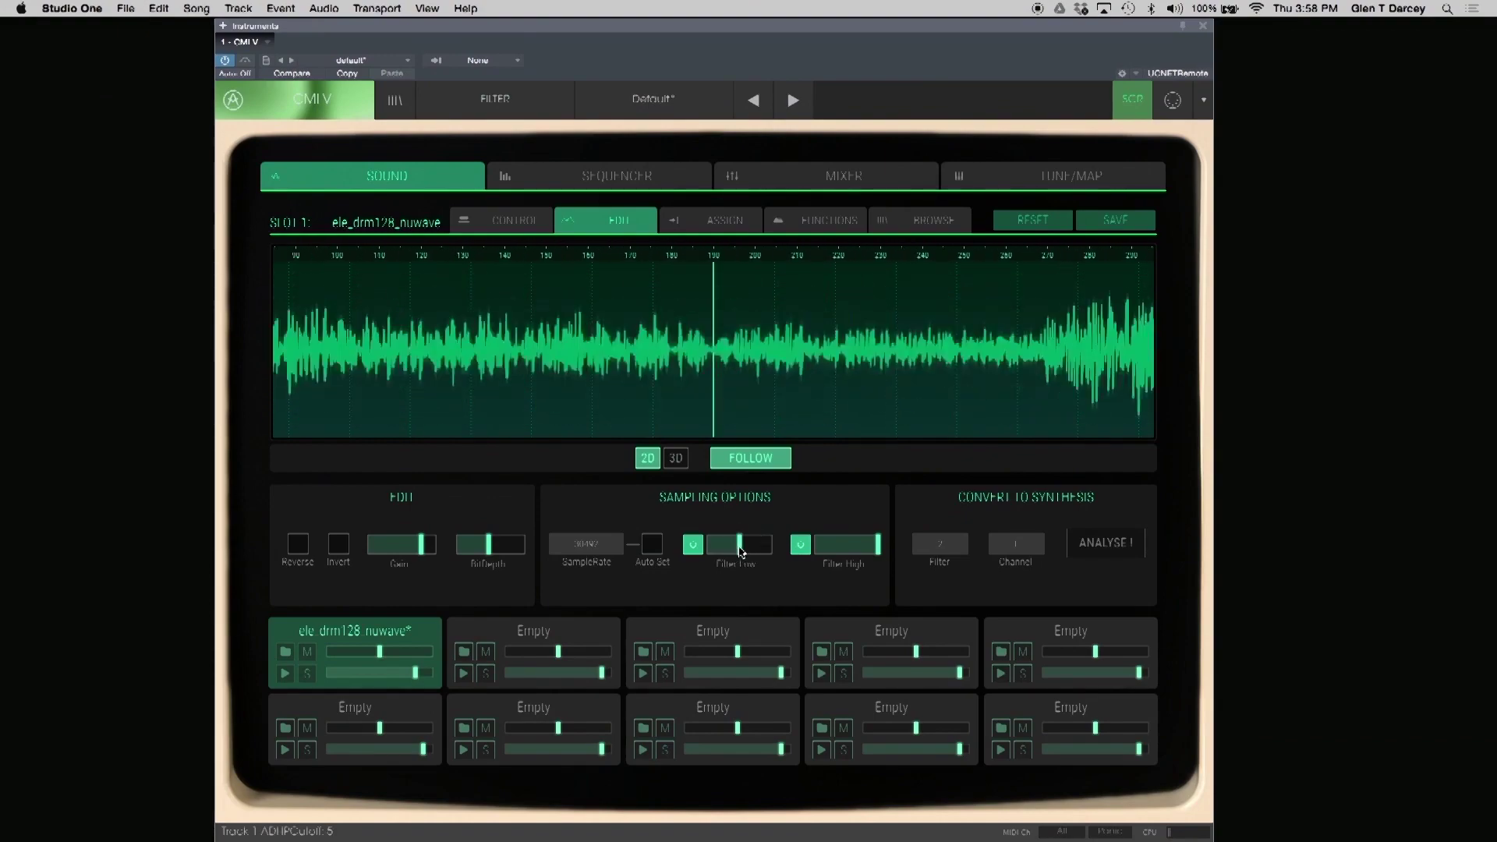
drag(879, 546, 800, 546)
click(800, 544)
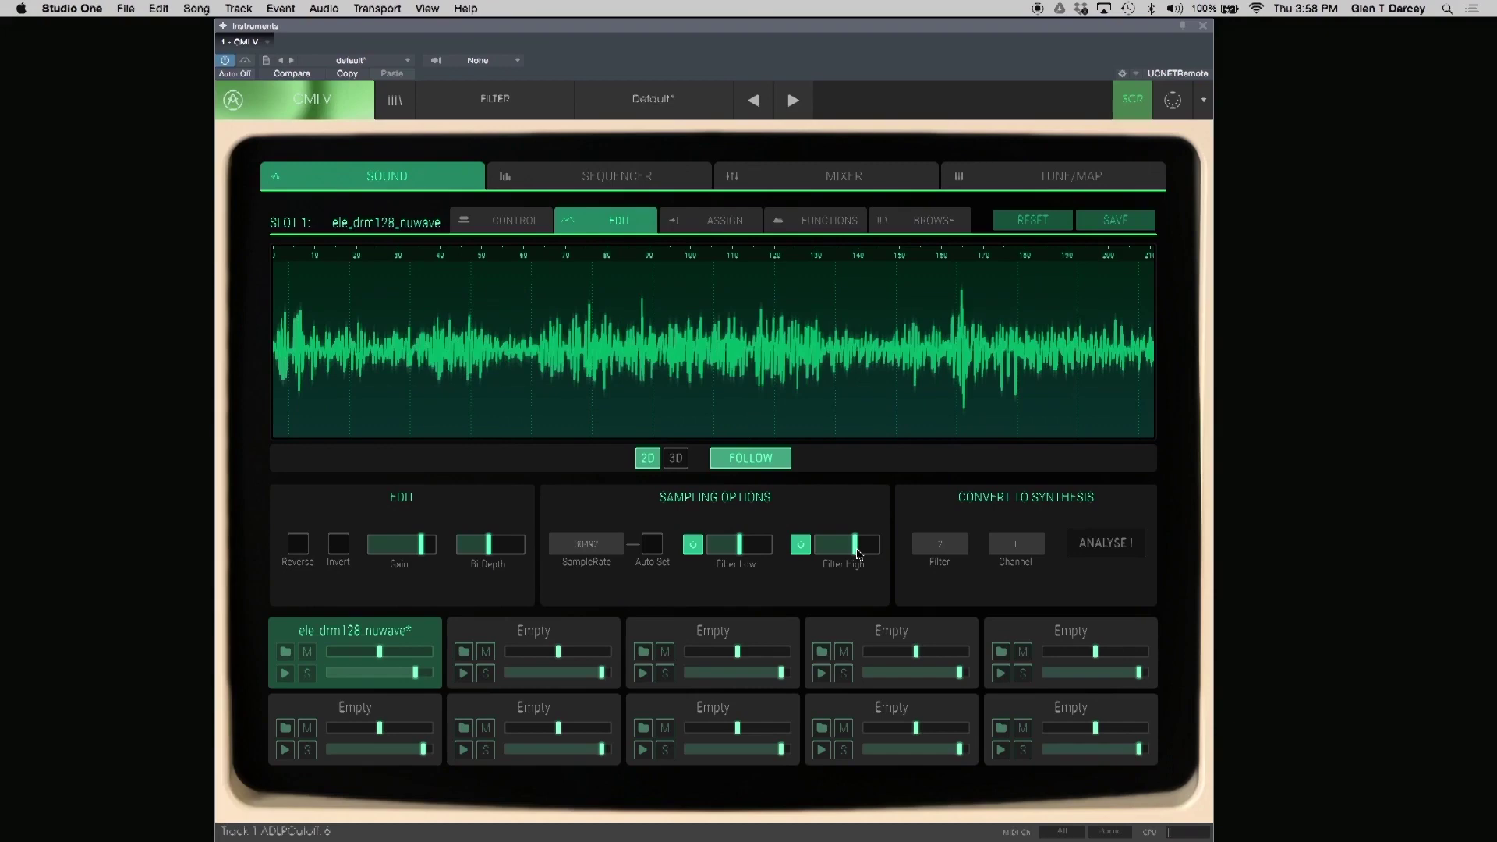
double_click(857, 554)
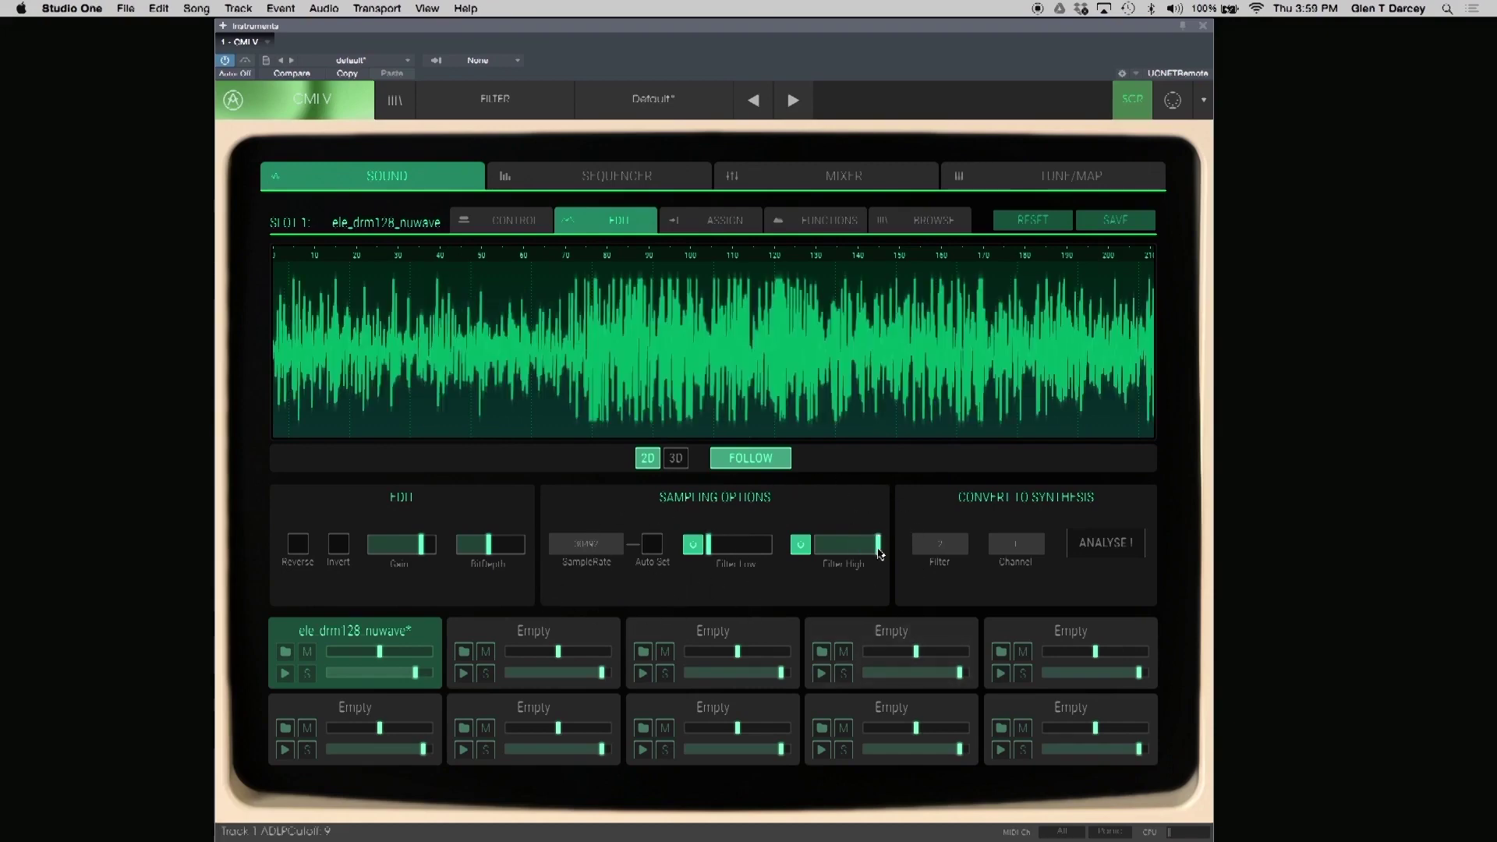
drag(878, 543, 811, 544)
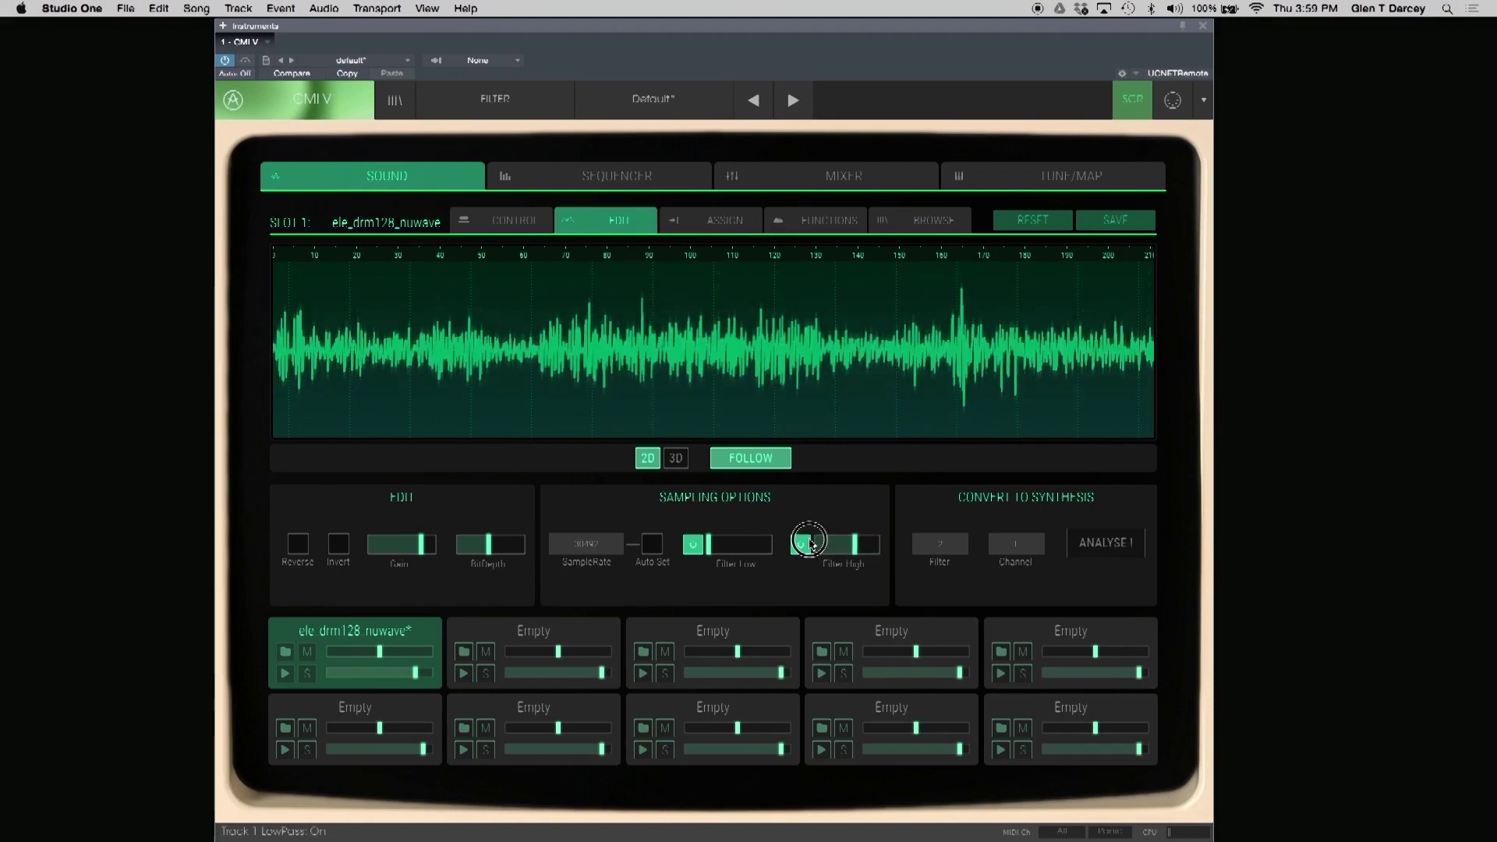
drag(712, 546, 807, 561)
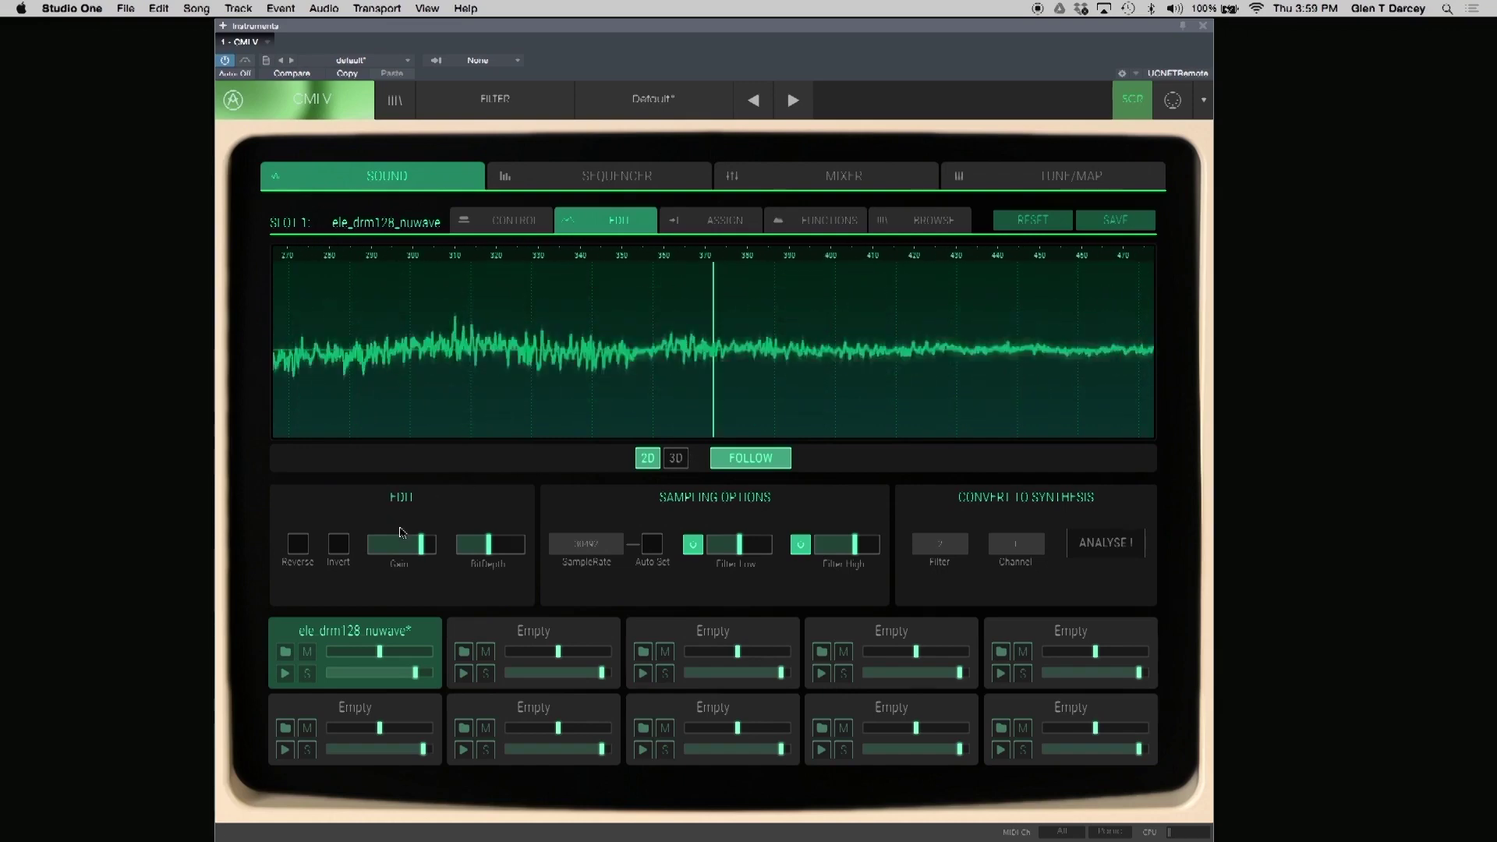
drag(853, 546, 881, 548)
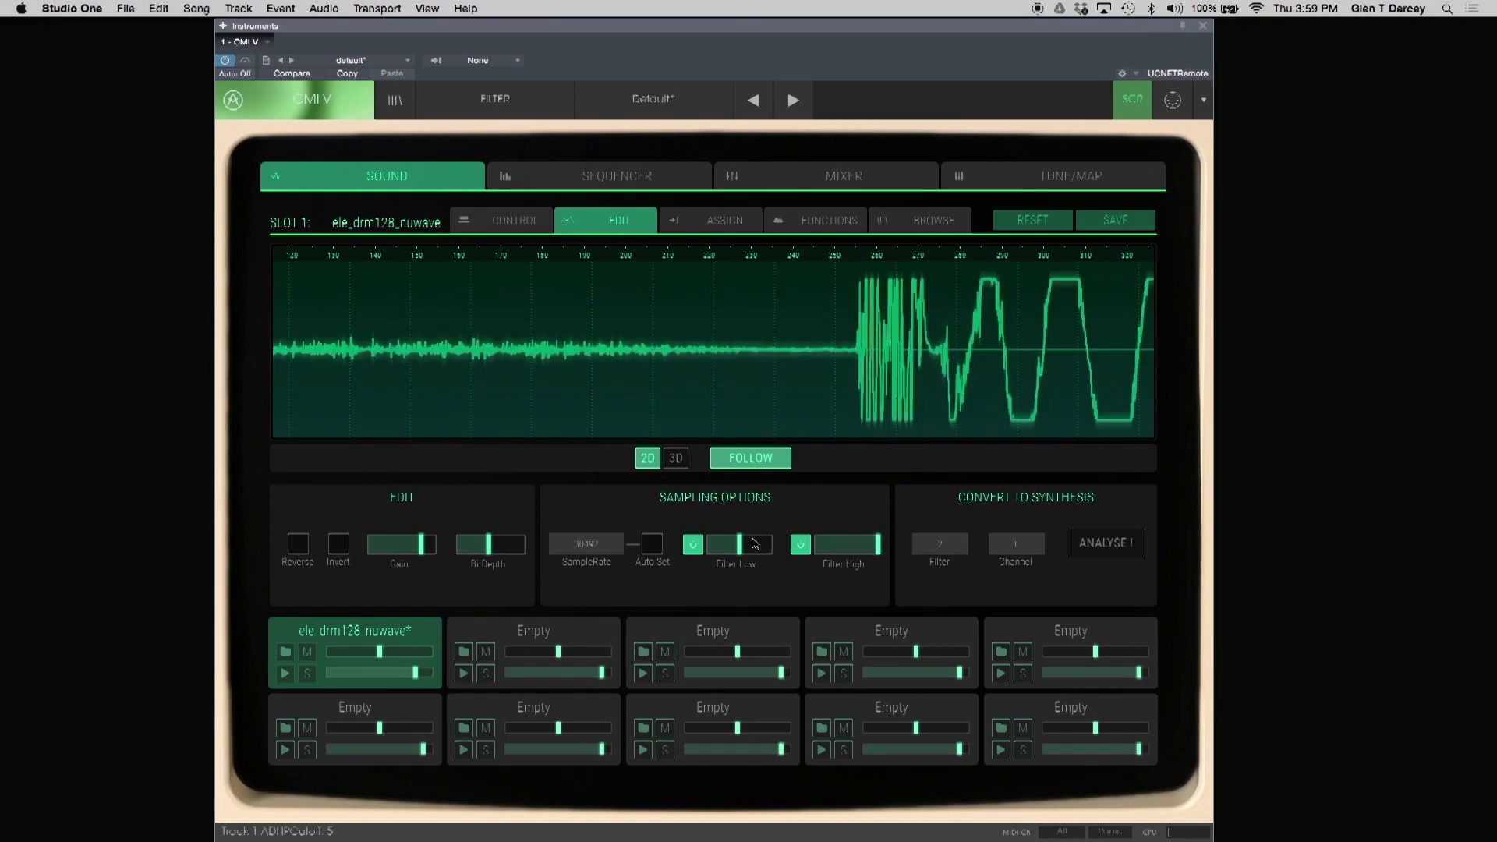
drag(742, 544, 708, 545)
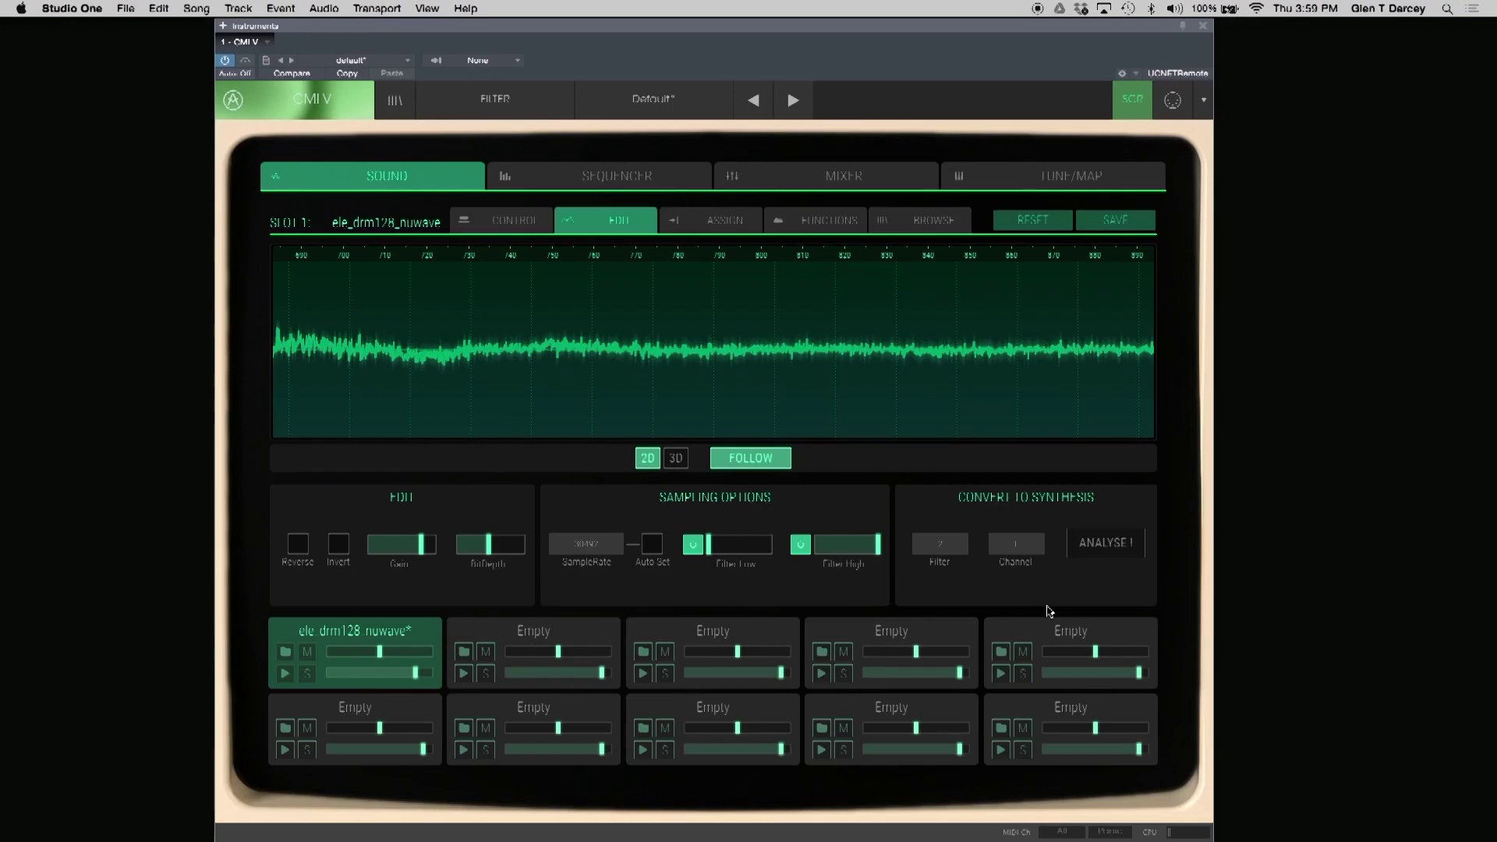
- Run ANALYSE! in Convert to Synthesis to rebuild slot 1 as a Time Synth voice
click(1088, 554)
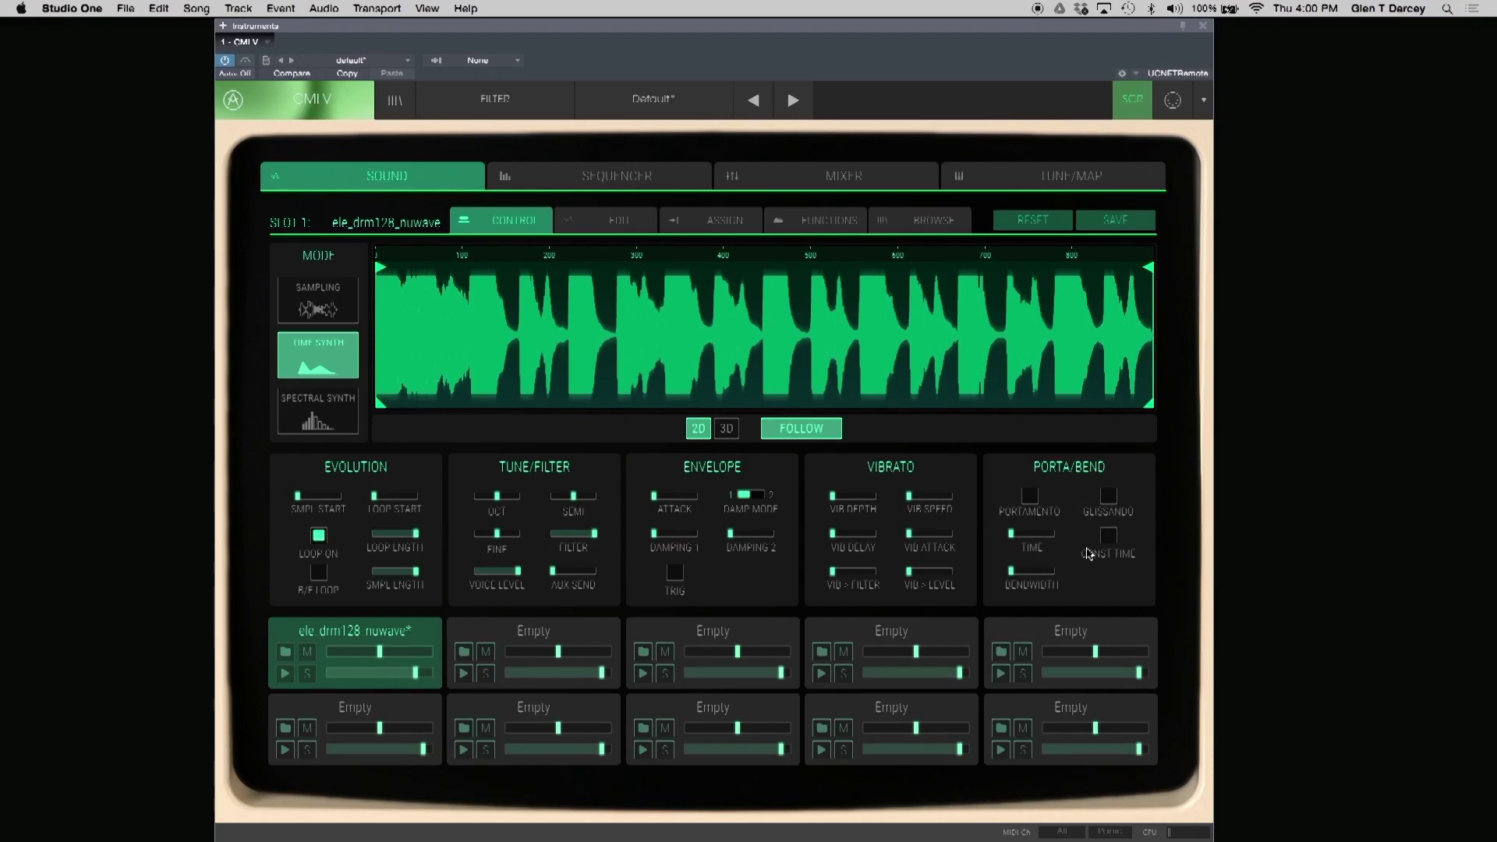
- Check the reverb on the mixer's aux return, then bring up the Time Synth segment editor
click(843, 176)
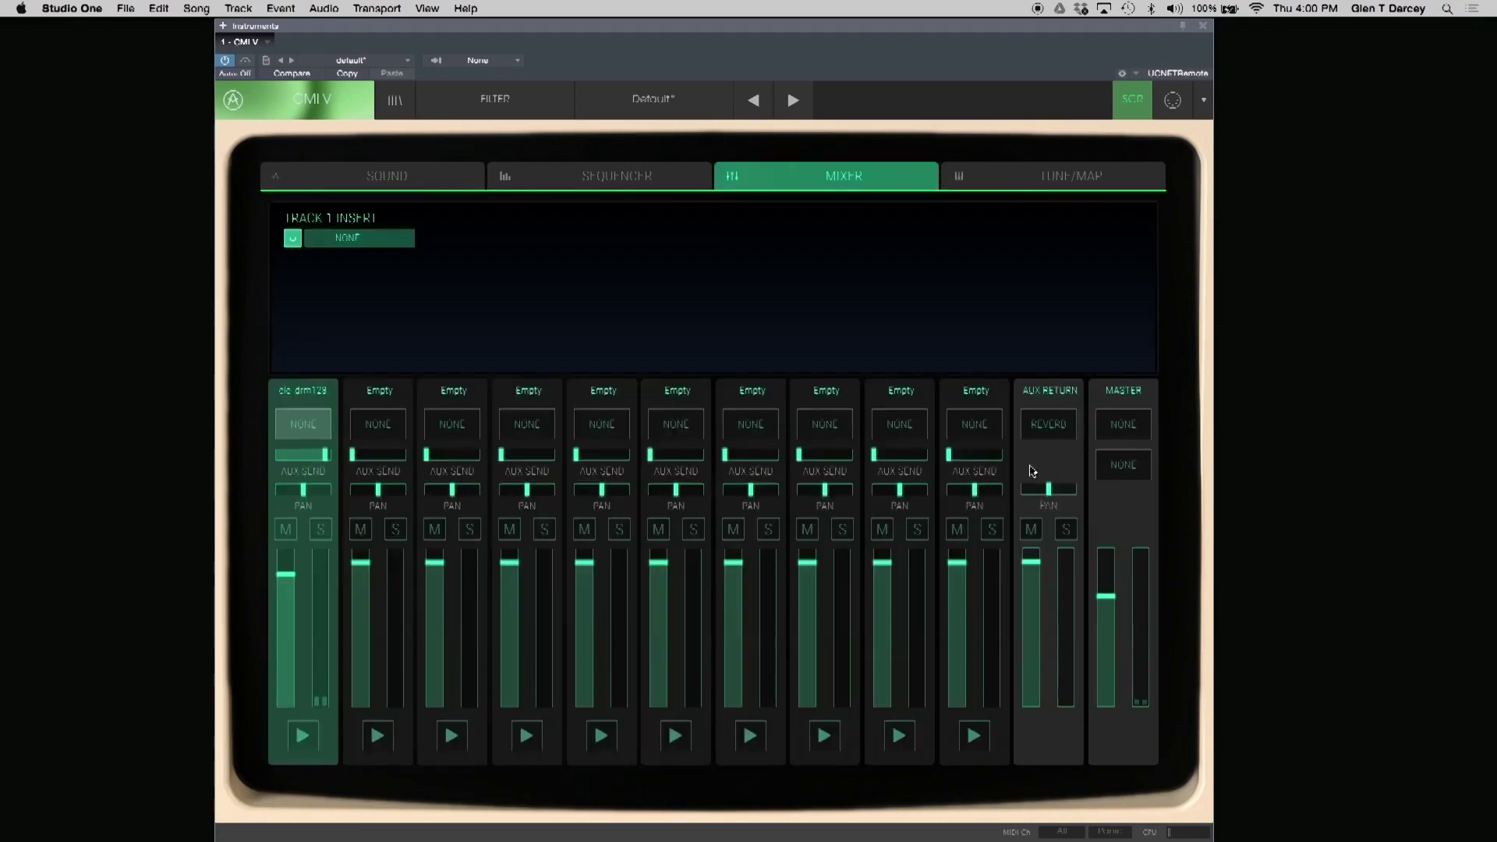
click(1073, 440)
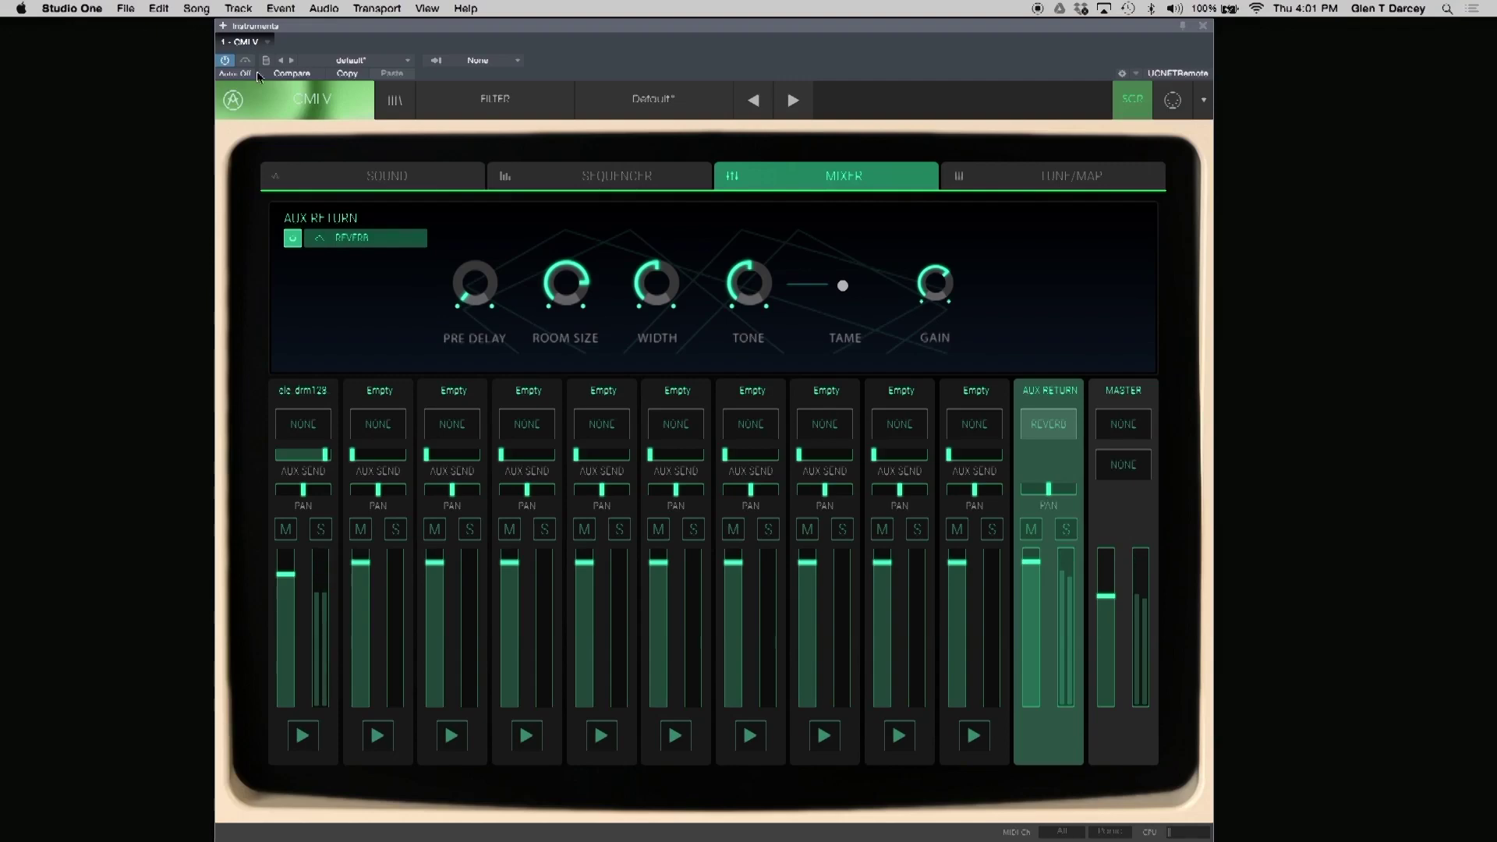
click(371, 178)
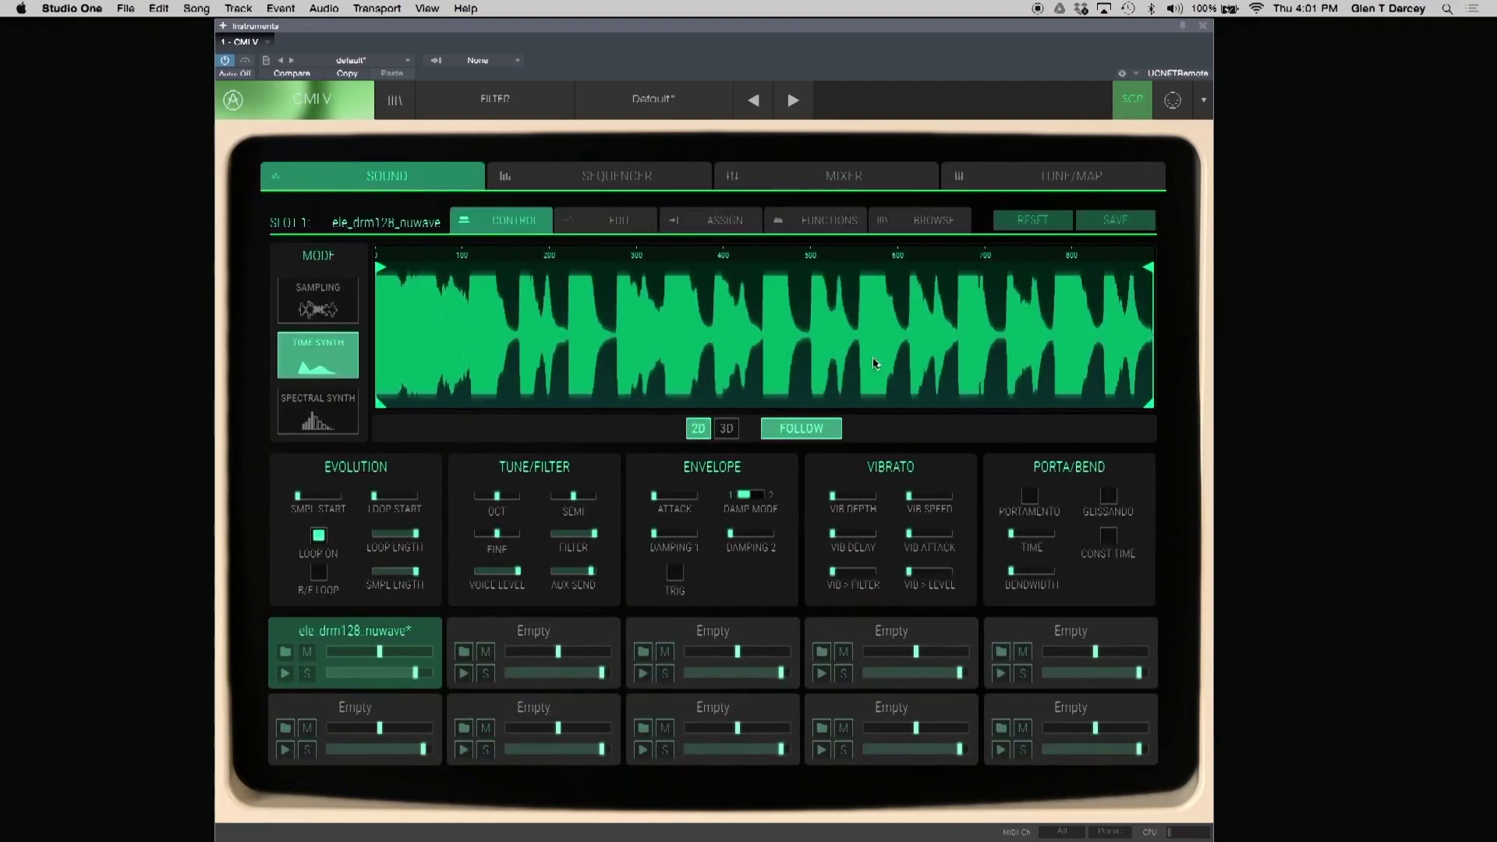
click(602, 226)
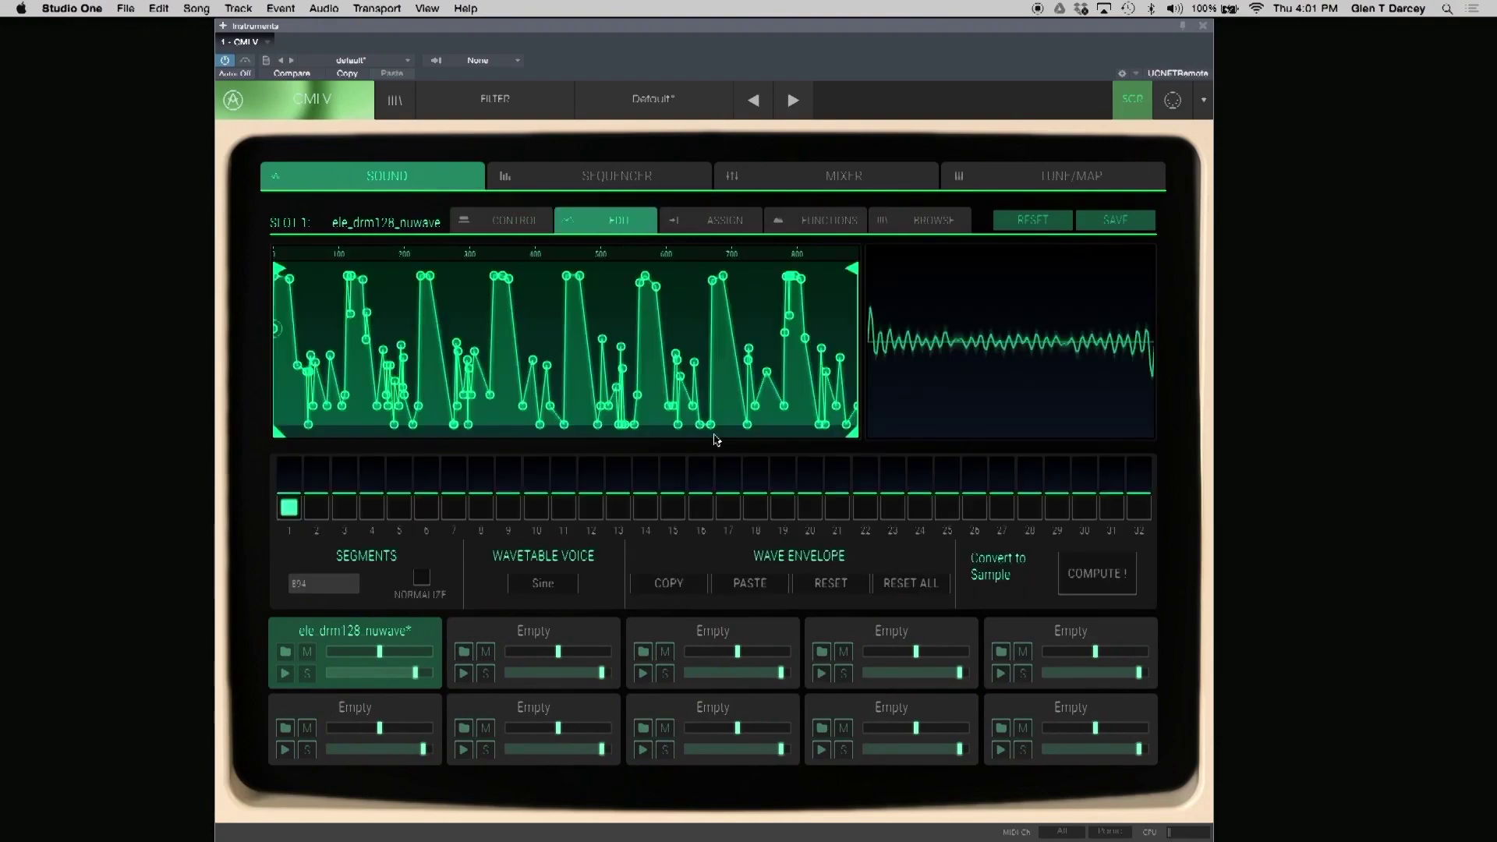